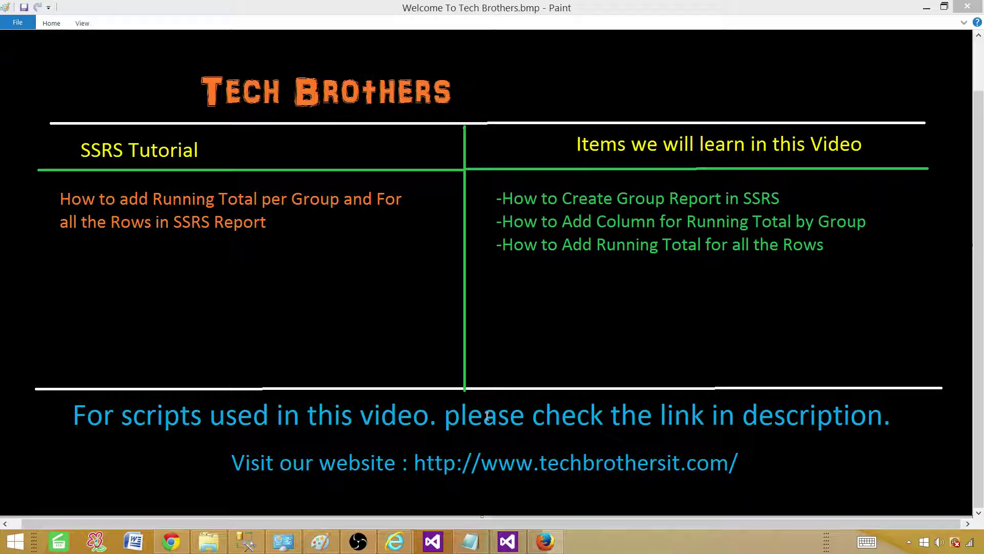
Rerun the TotalSale query in Management Studio.
left_click(246, 541)
left_click(456, 226)
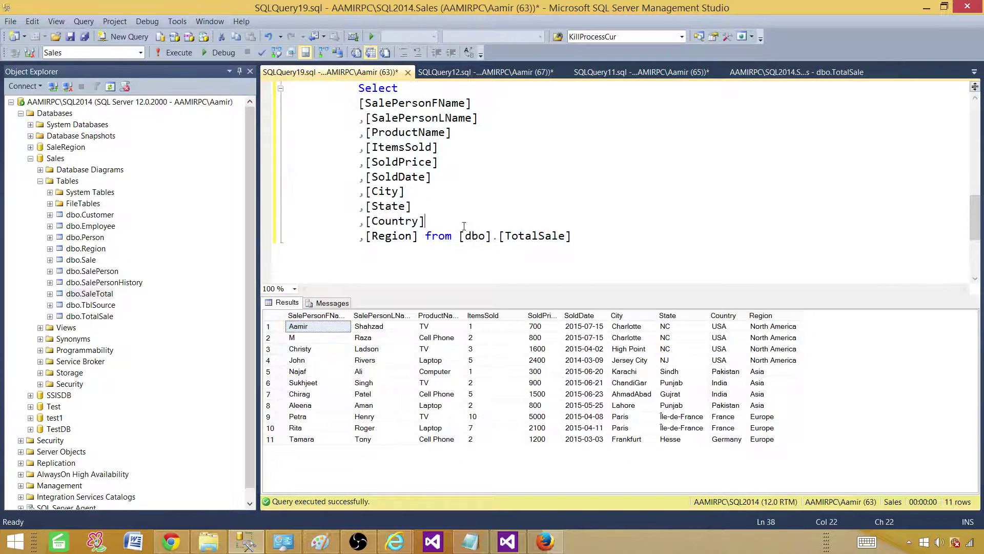
left_click_drag(572, 237, 212, 100)
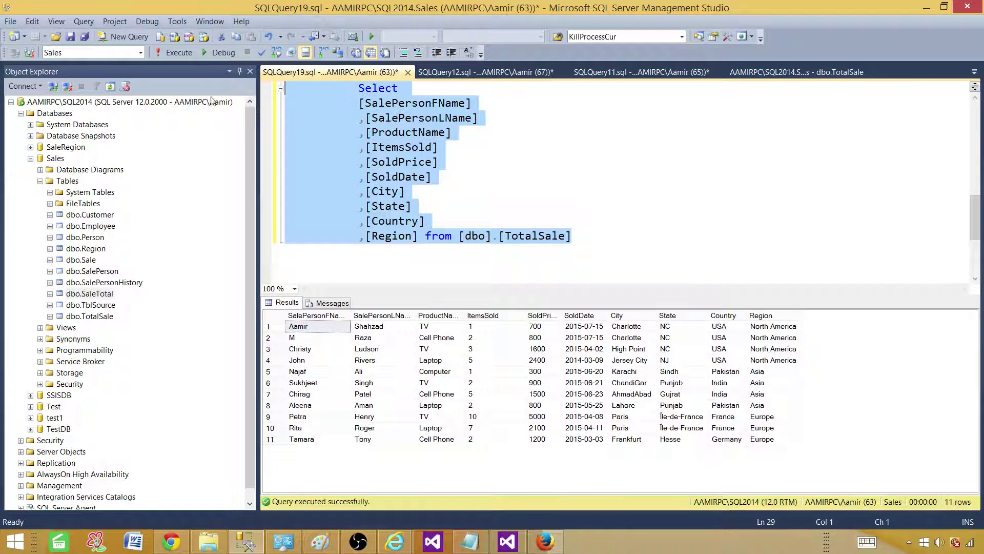
left_click(173, 53)
Review the Region and ItemsSold values across the 11 result rows.
left_click(313, 440)
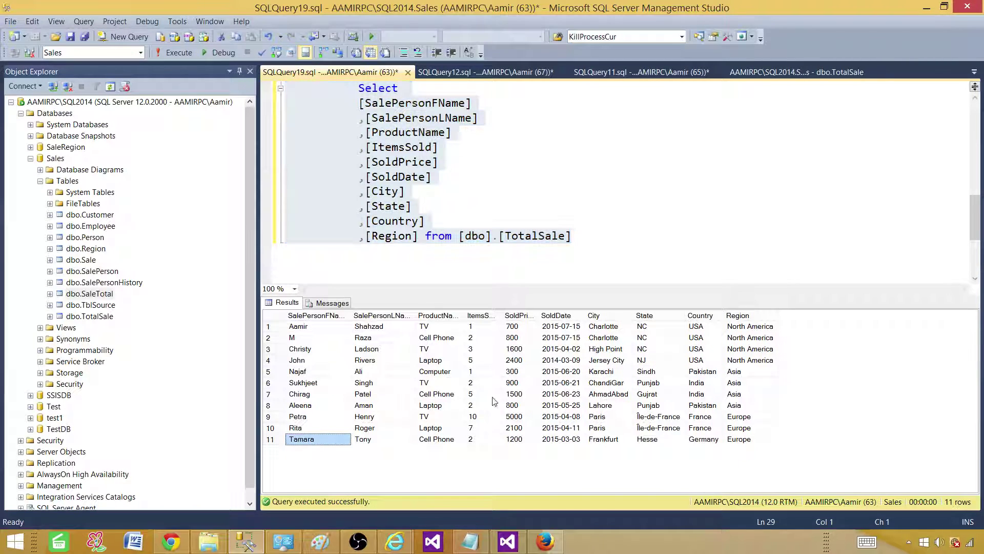
left_click_drag(739, 331, 747, 439)
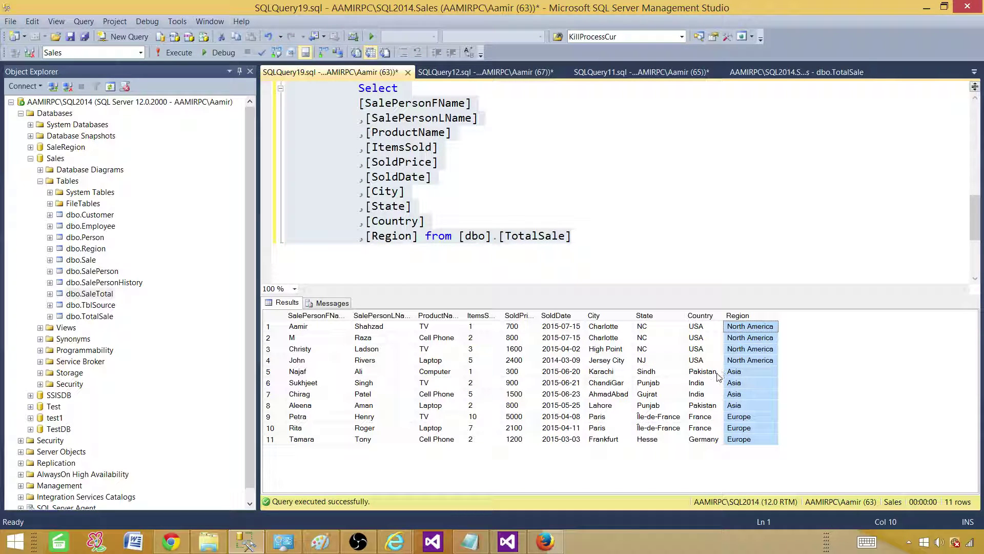
left_click_drag(503, 315, 493, 438)
left_click(490, 328)
left_click(492, 349)
left_click(493, 373)
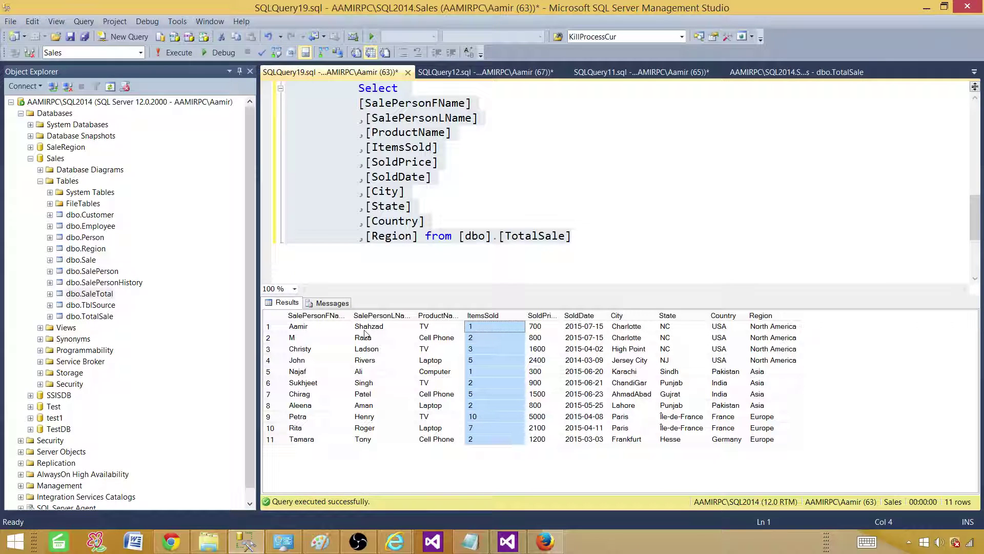
Re-examine the first row, ItemsSold and Region columns, then select the City, State and Country query lines.
left_click(334, 334)
left_click(369, 329)
left_click(327, 327)
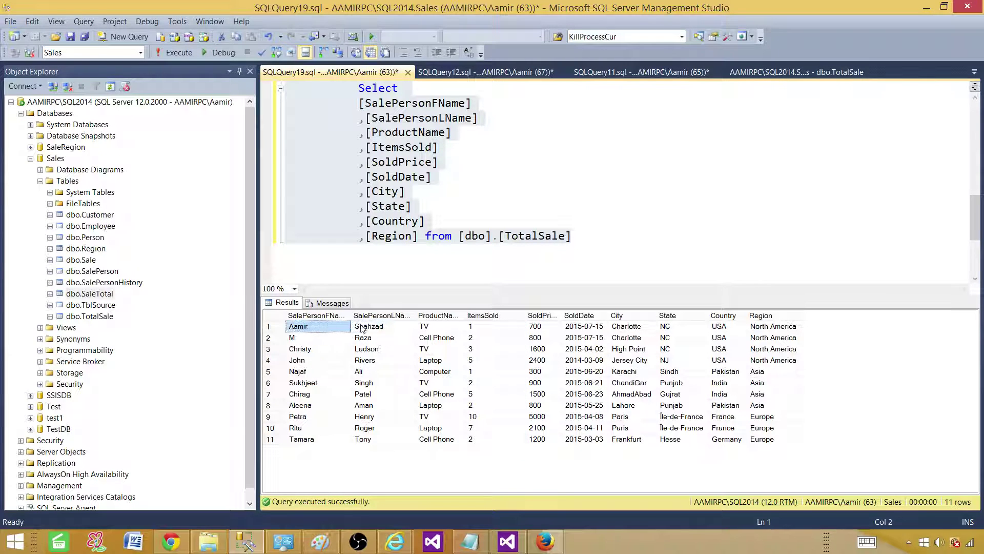
left_click(406, 331)
left_click_drag(483, 327, 488, 442)
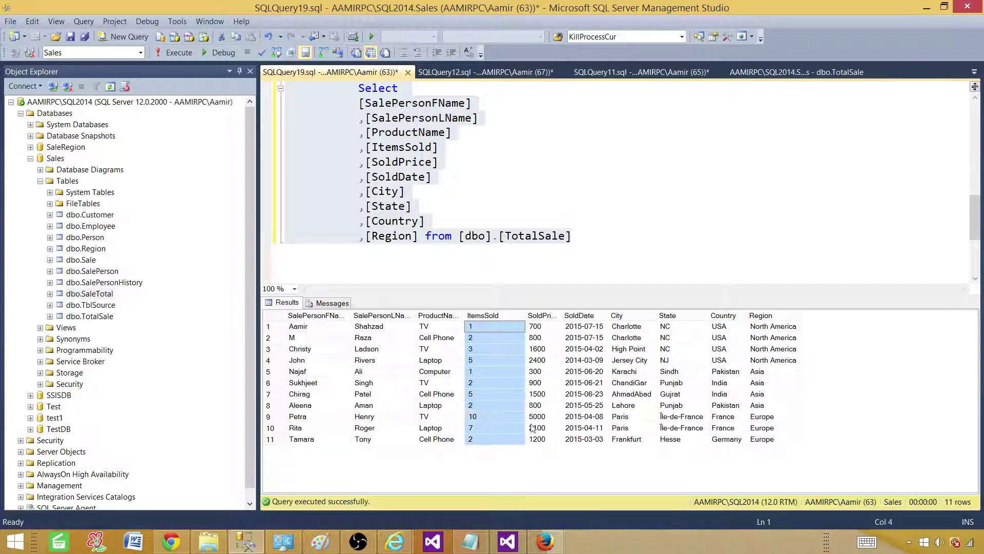
left_click_drag(783, 328, 780, 441)
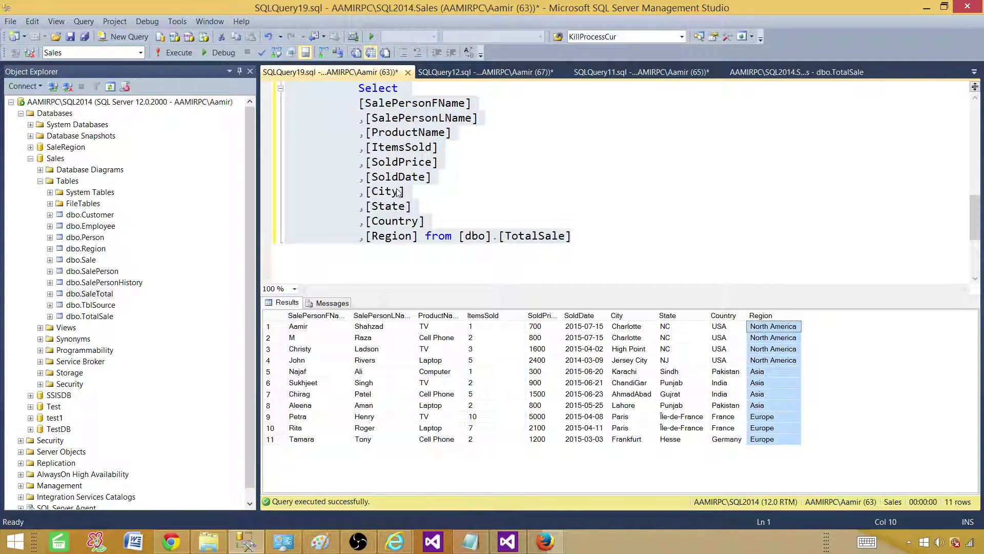
left_click(438, 220)
left_click_drag(438, 220, 332, 186)
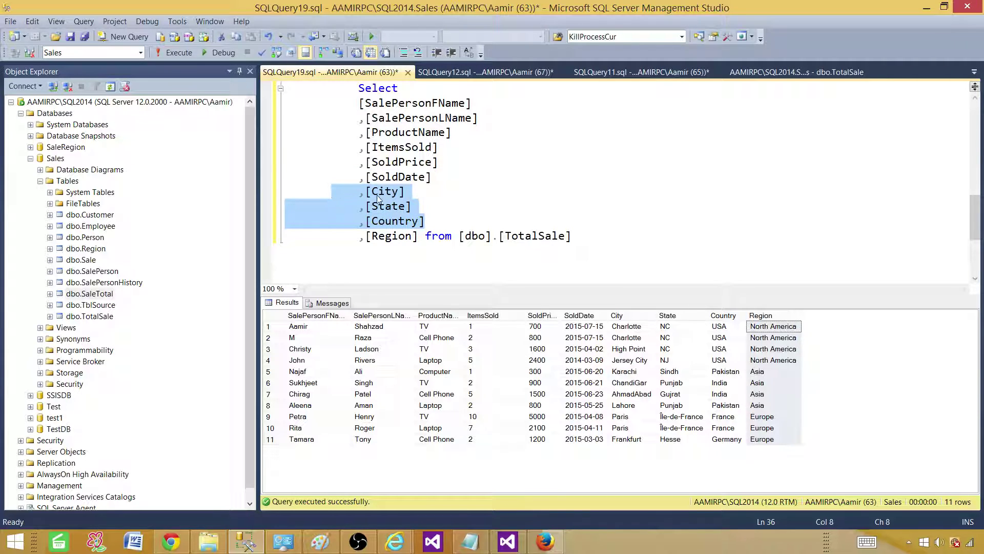
Delete the City, State, Country, SoldDate and SoldPrice lines from the query.
key("Delete")
left_click_drag(432, 177, 337, 177)
key("Delete")
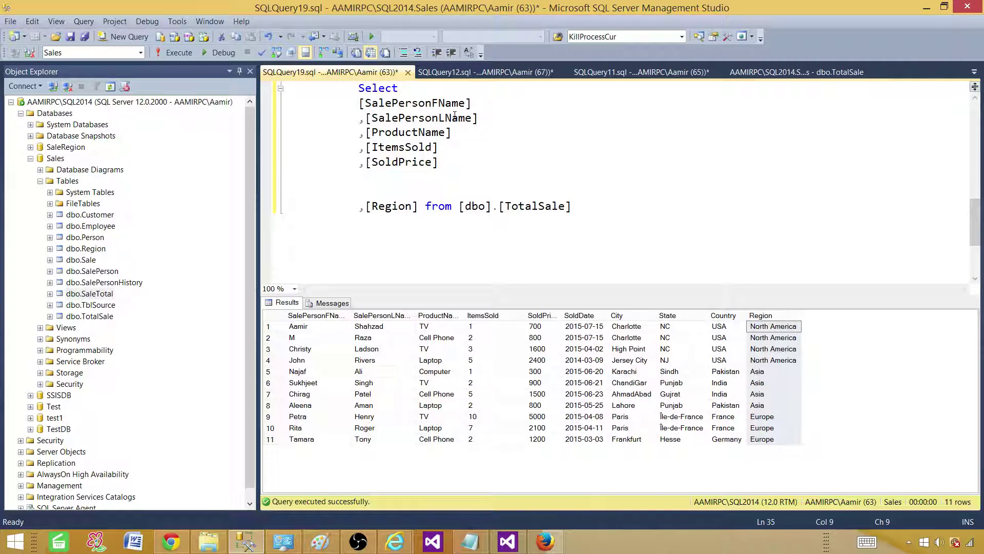
left_click(430, 121)
left_click_drag(441, 164, 350, 164)
key("Delete")
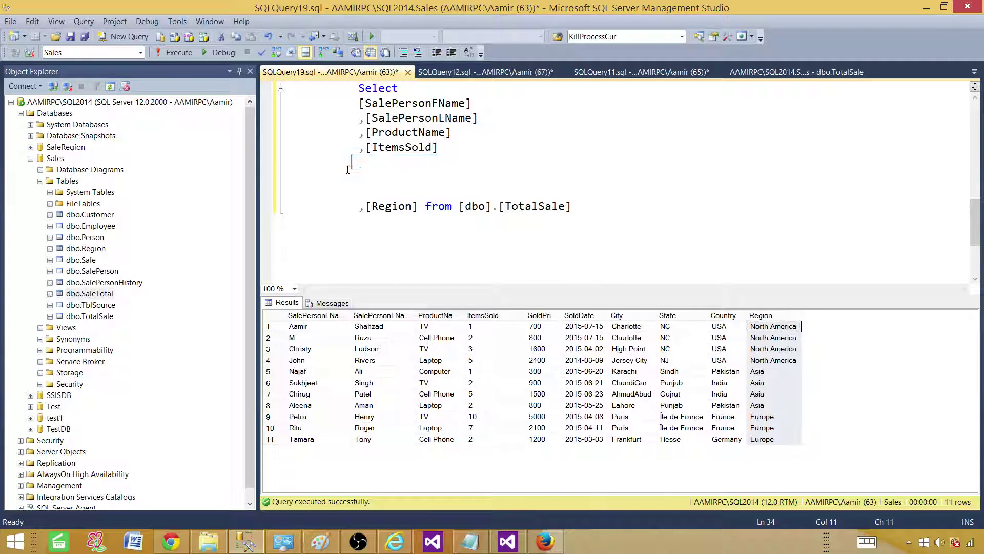
key("Delete")
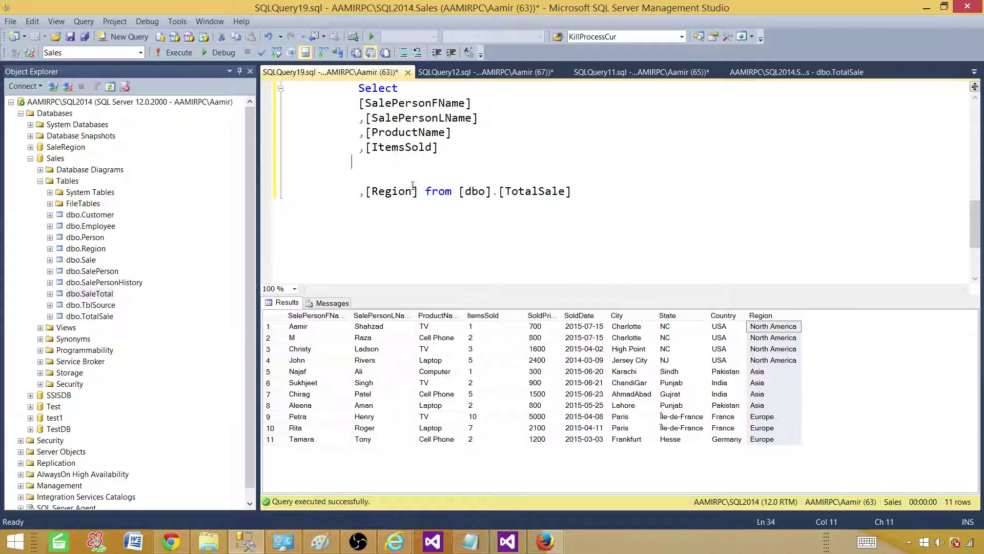
Copy the trimmed query text and execute it.
left_click_drag(596, 195, 353, 87)
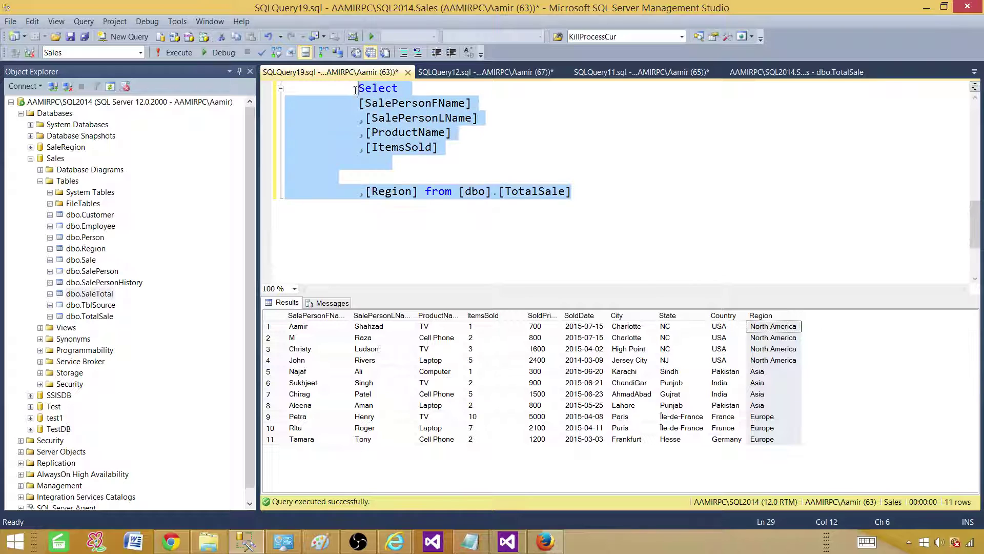
right_click(366, 113)
left_click(389, 136)
left_click(175, 53)
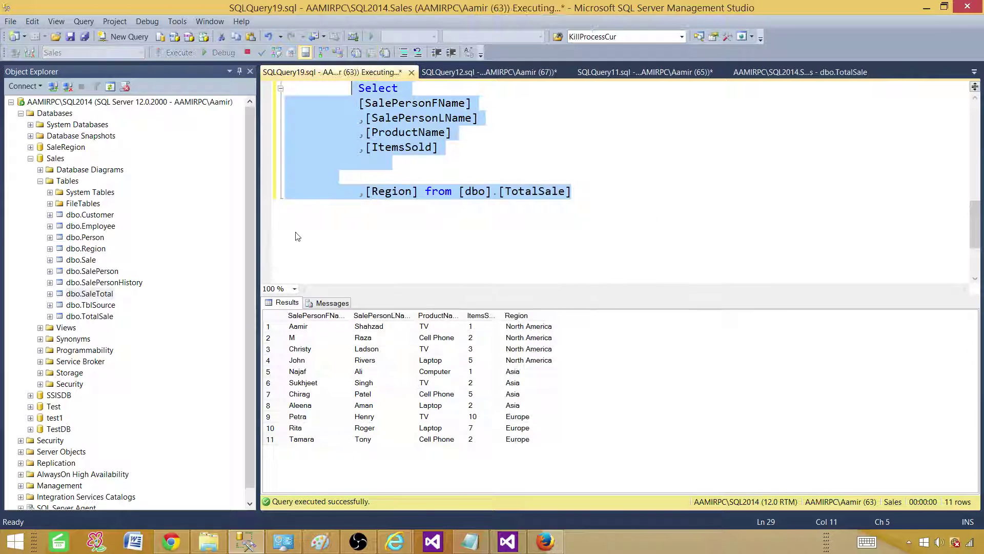
Open the shared Sales data source and compare its Initial Catalog with the Sales database in SSMS.
left_click(519, 540)
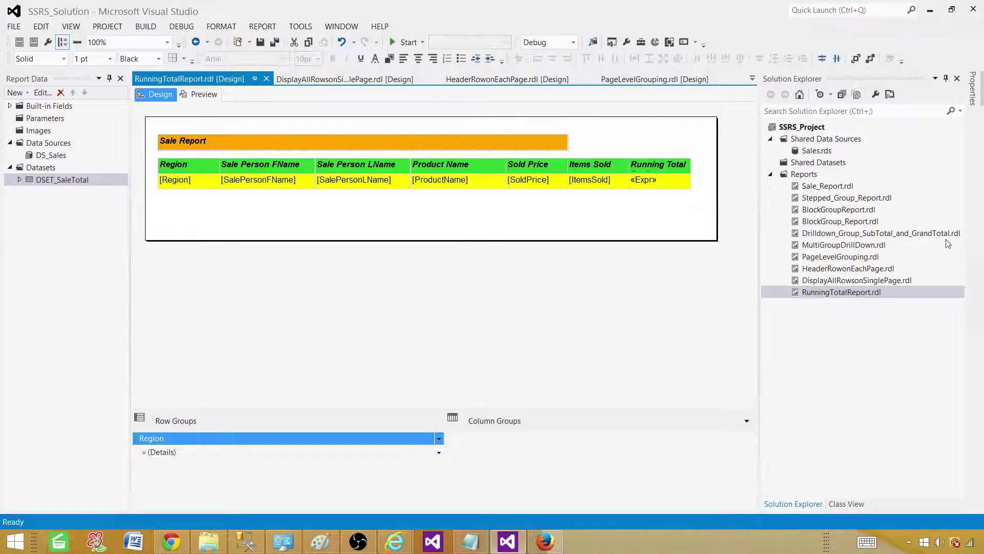
left_click(826, 151)
double_click(825, 152)
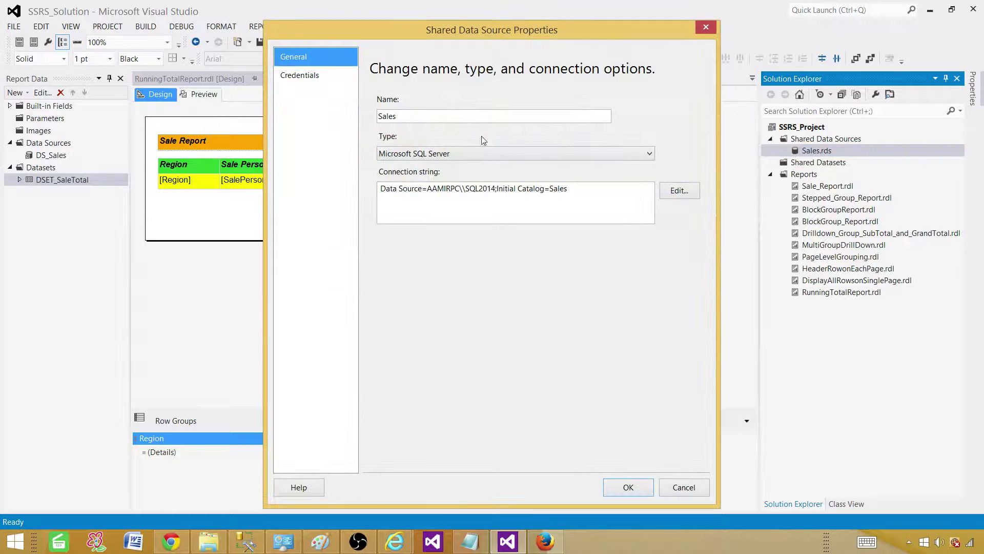
left_click_drag(550, 190, 571, 190)
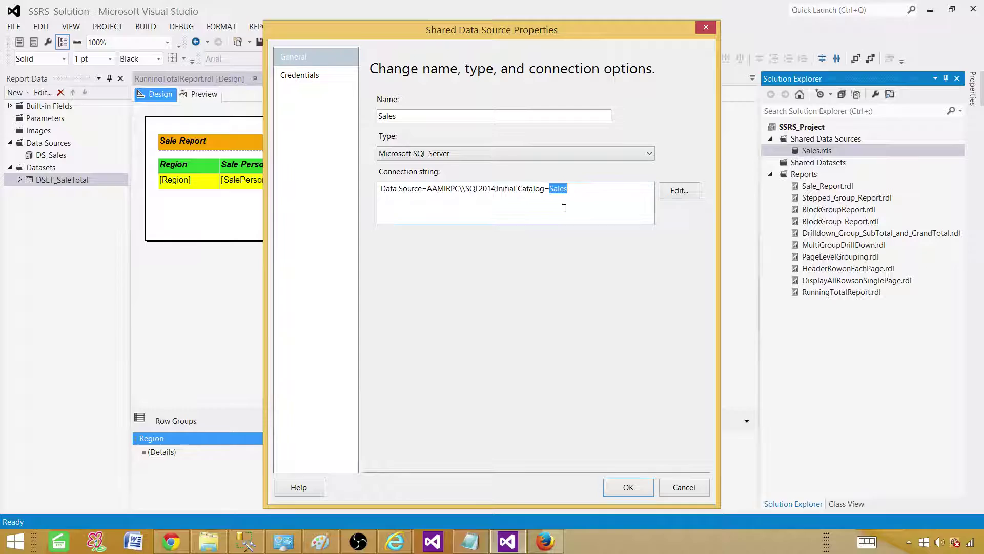
left_click(259, 548)
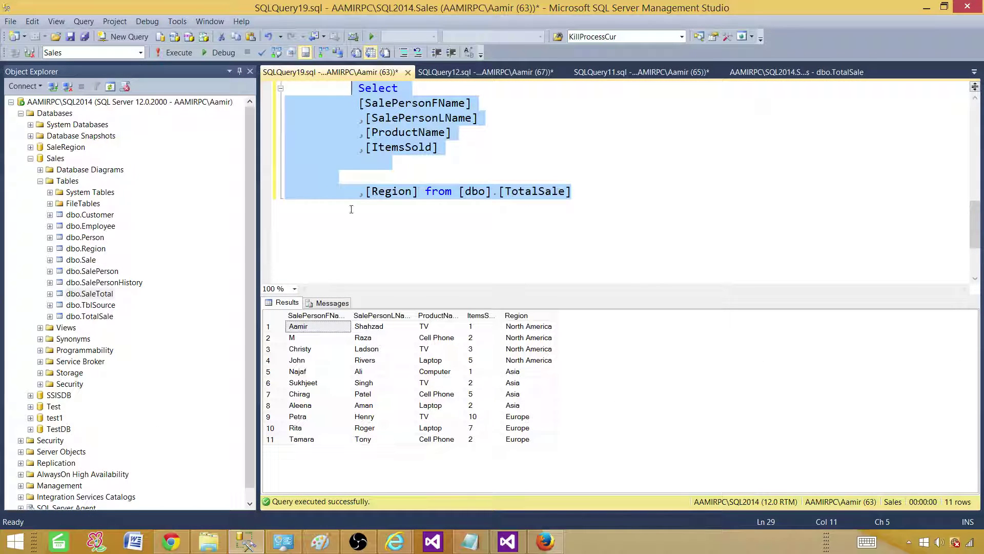
left_click(361, 177)
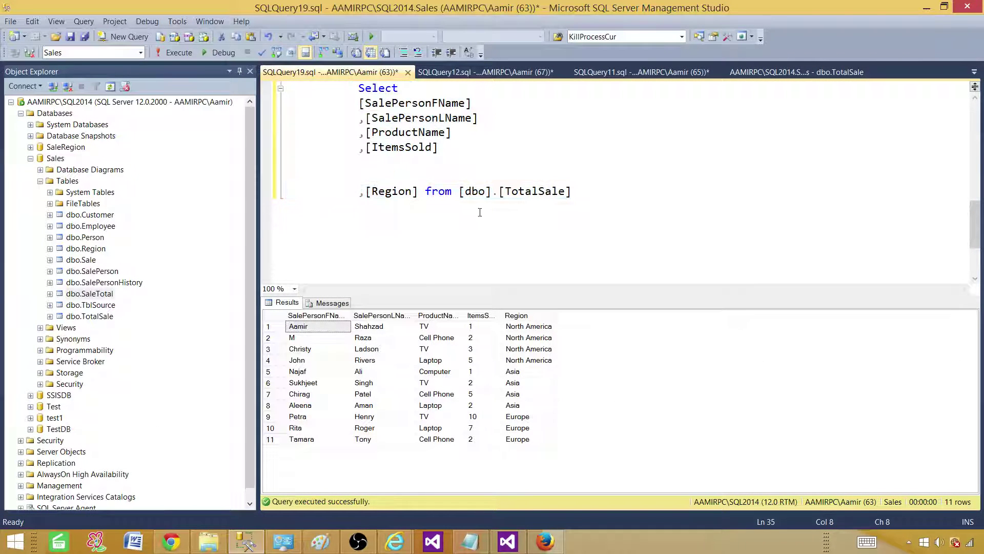
left_click_drag(584, 191, 461, 191)
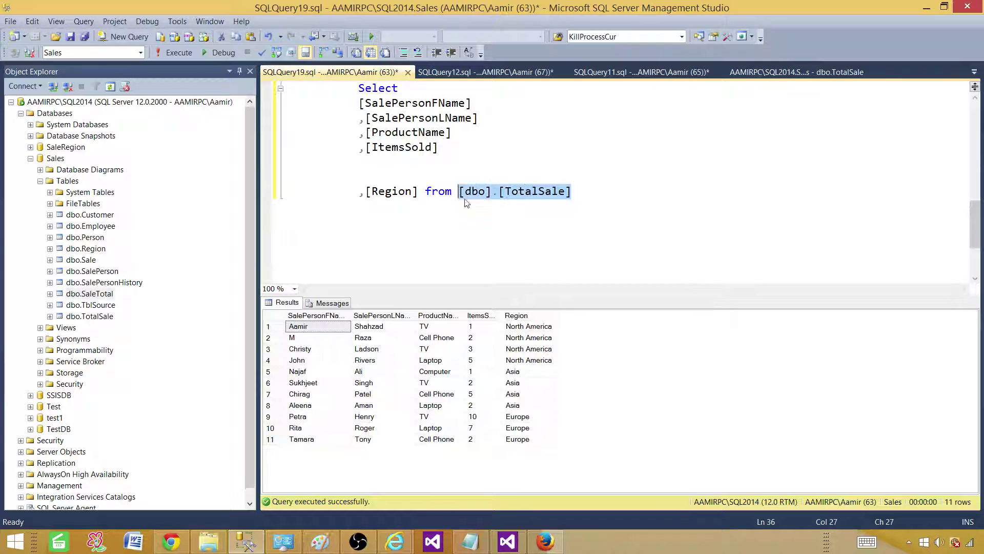
left_click(499, 191)
Close the Sales data source properties with OK.
left_click(507, 542)
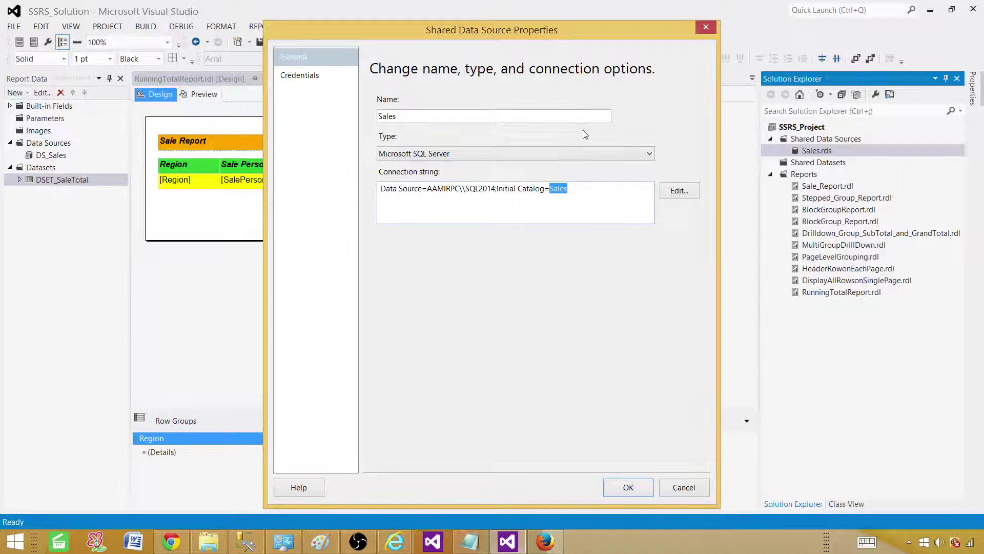
left_click(586, 190)
left_click(682, 487)
right_click(817, 141)
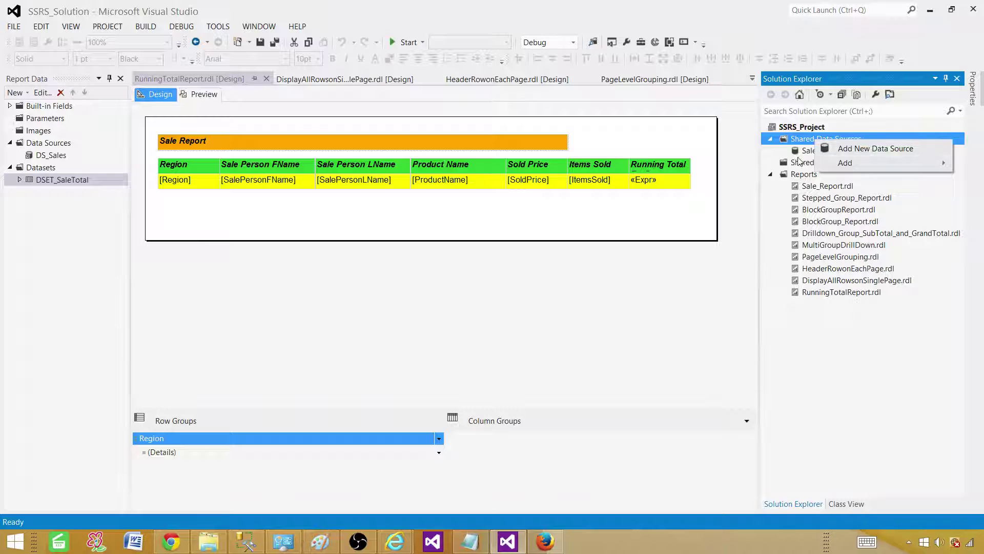
Add a new Report item named RunningTotalByGroup.rdl to the Reports folder.
left_click(772, 209)
left_click(813, 177)
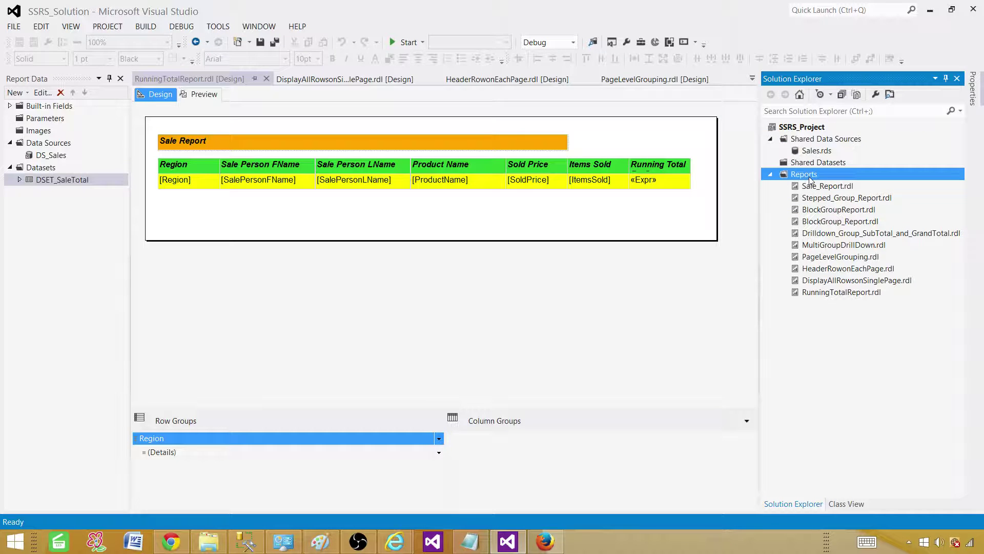
right_click(810, 178)
mouse_move(826, 203)
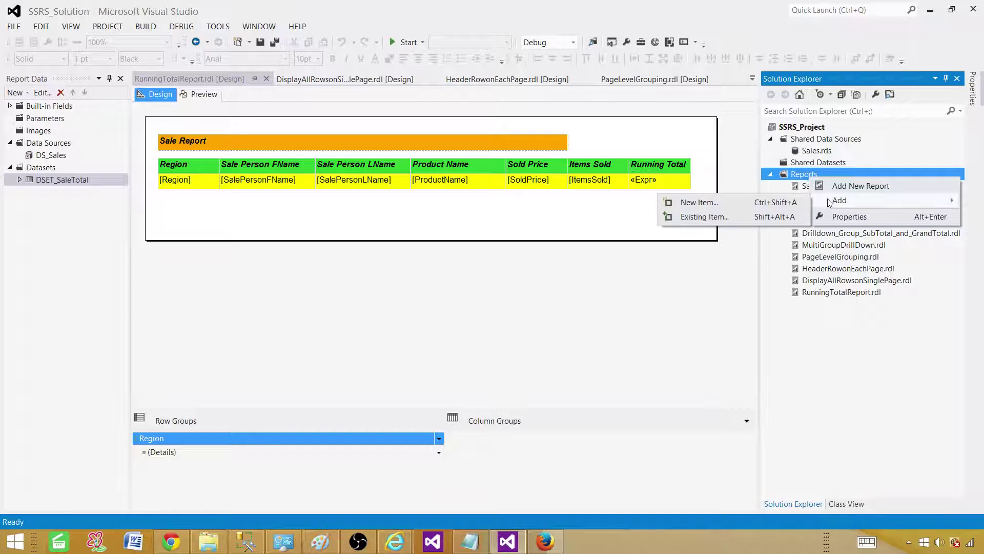
left_click(738, 204)
left_click(372, 134)
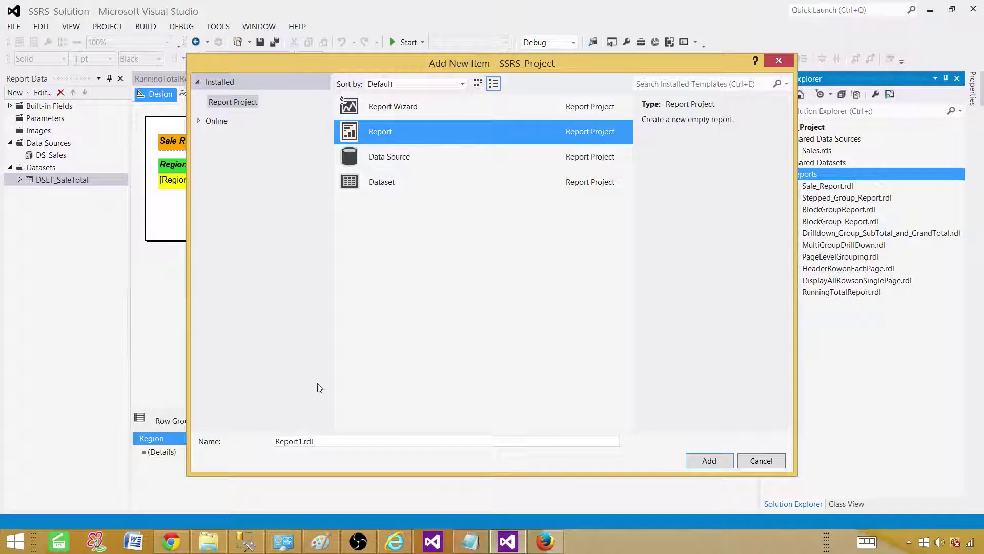
left_click(290, 444)
double_click(286, 441)
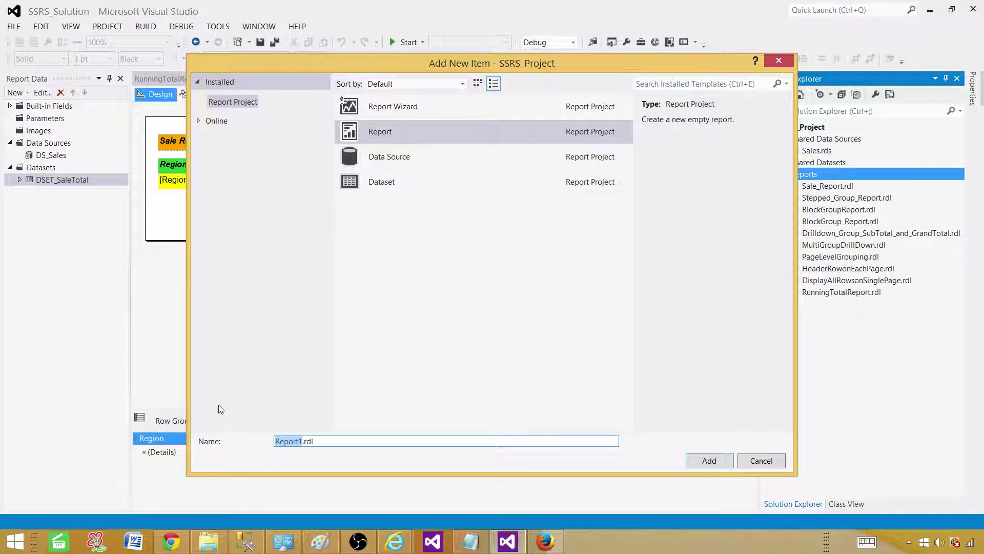
type("RunningTotalByGroup")
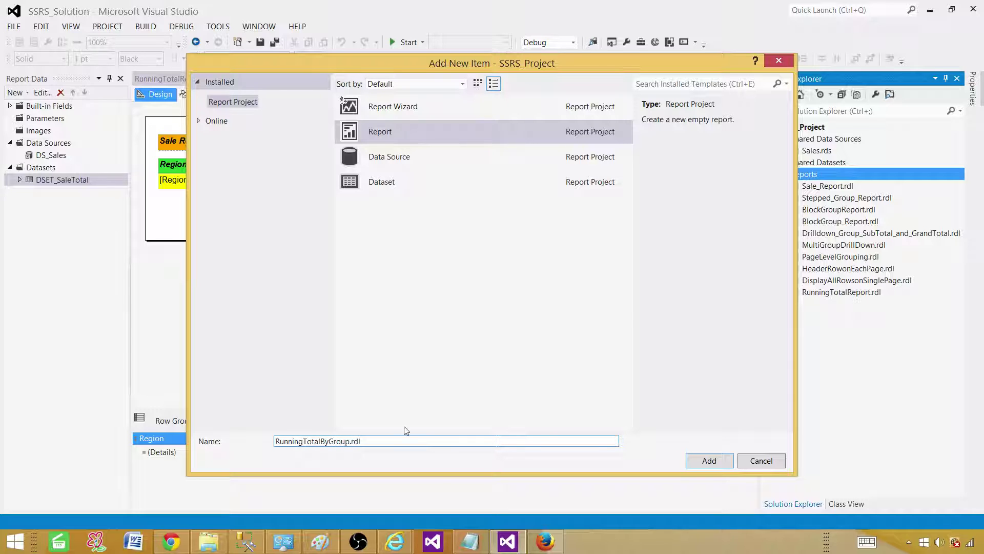
left_click(709, 461)
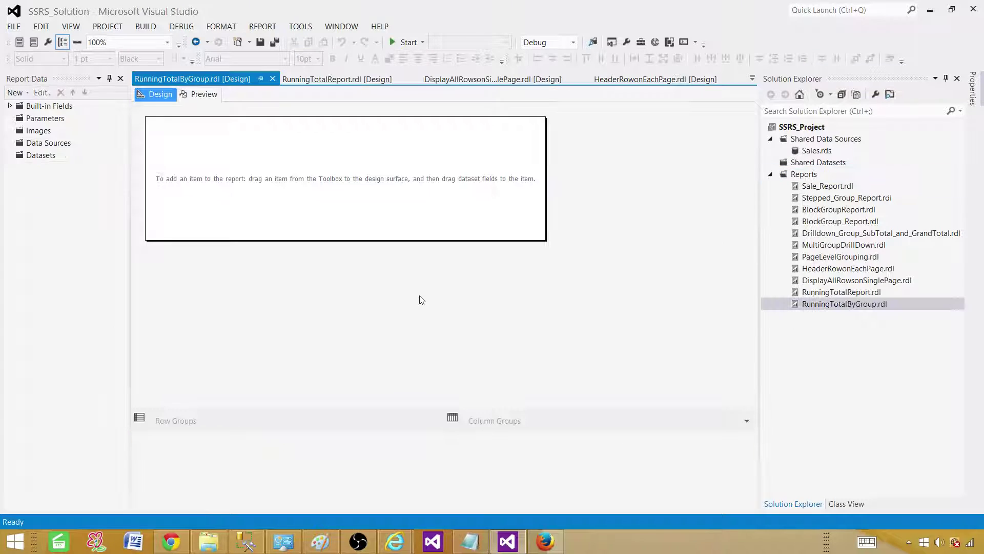
Create report data source DS_Sales referencing the shared Sales data source.
left_click(57, 148)
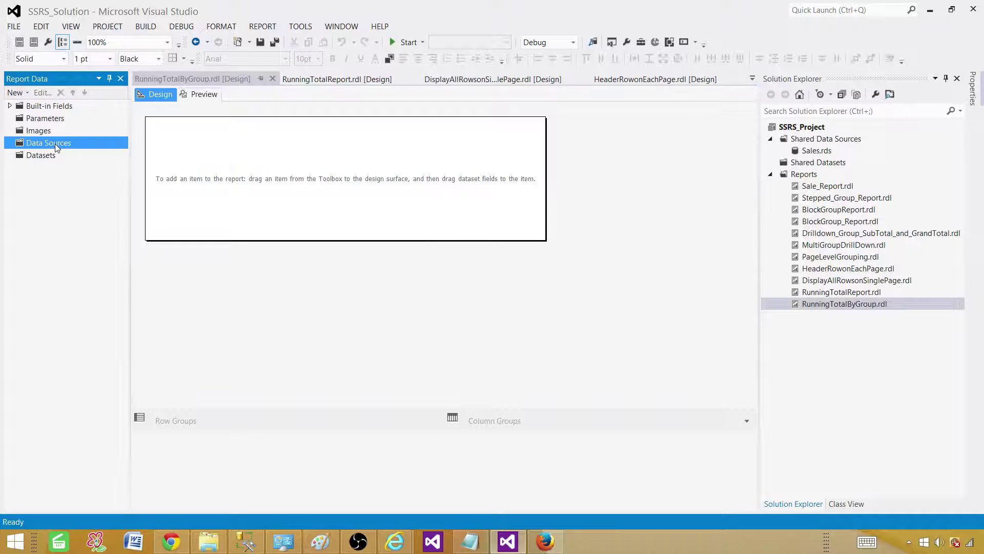
right_click(64, 146)
left_click(76, 150)
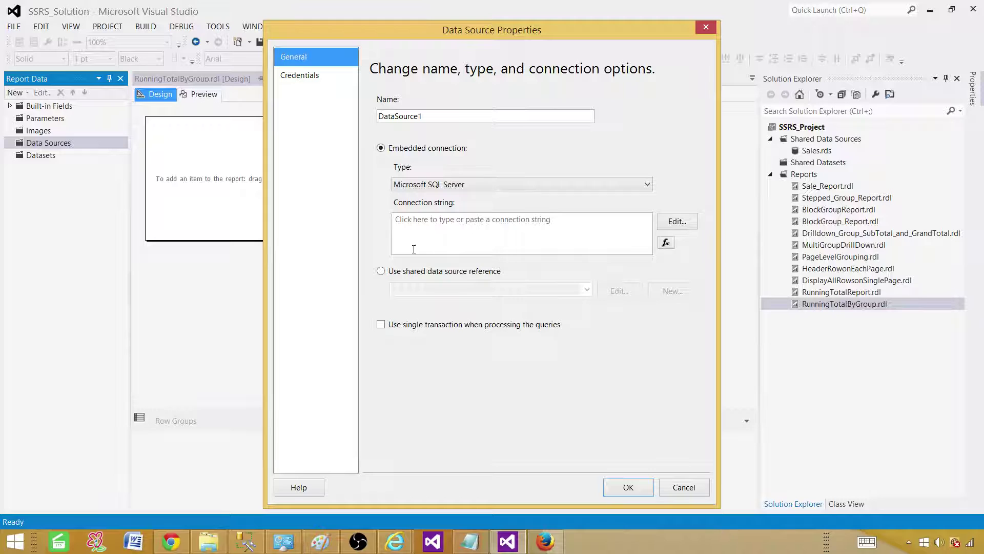
left_click(382, 271)
left_click(587, 289)
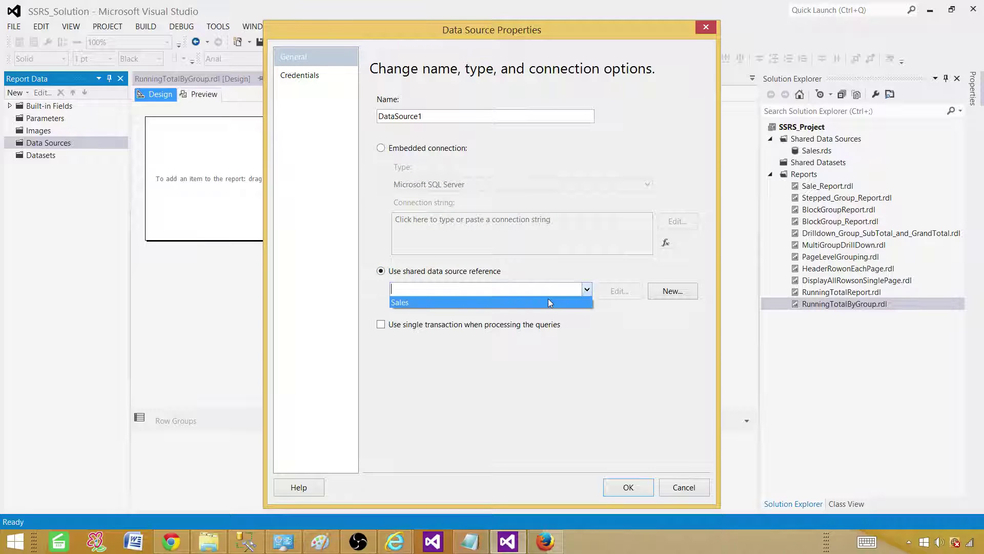
left_click(543, 303)
left_click_drag(425, 117, 280, 120)
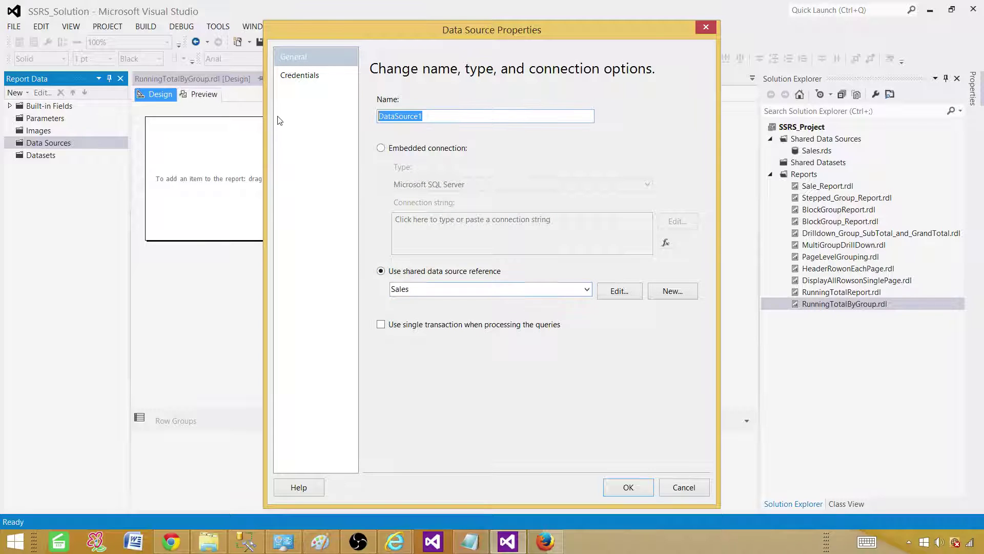
type("DS_Sales")
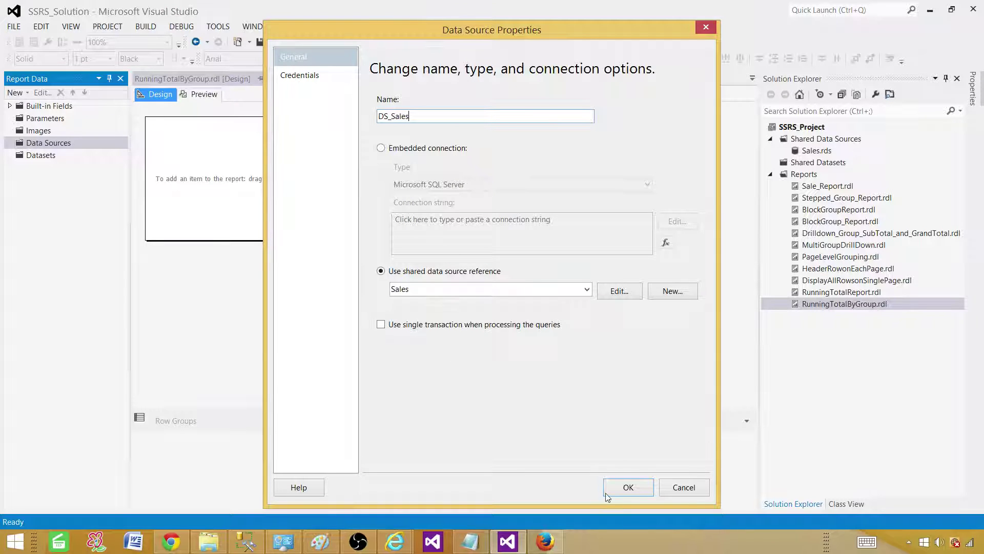
left_click(623, 487)
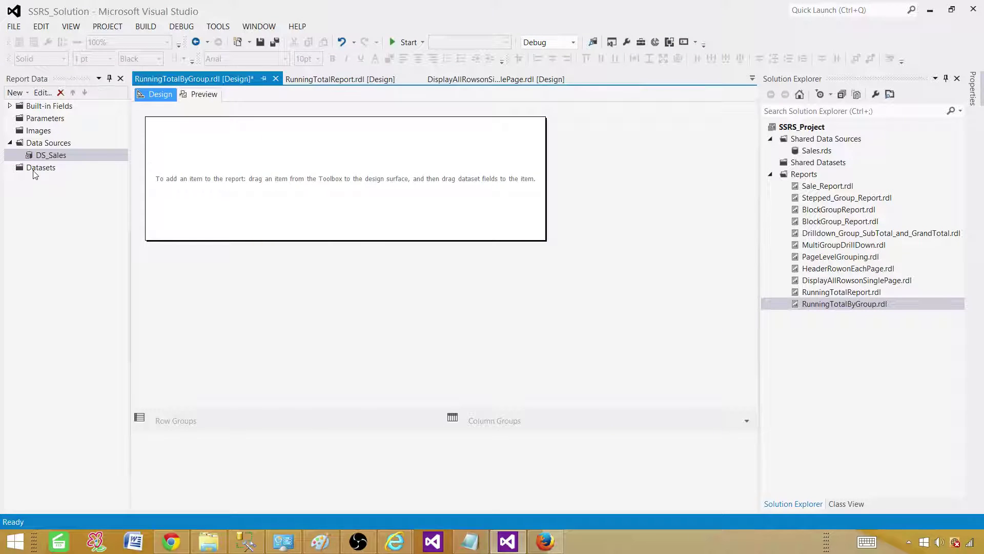
Start a new embedded dataset using the DS_Sales data source.
left_click(37, 168)
right_click(48, 167)
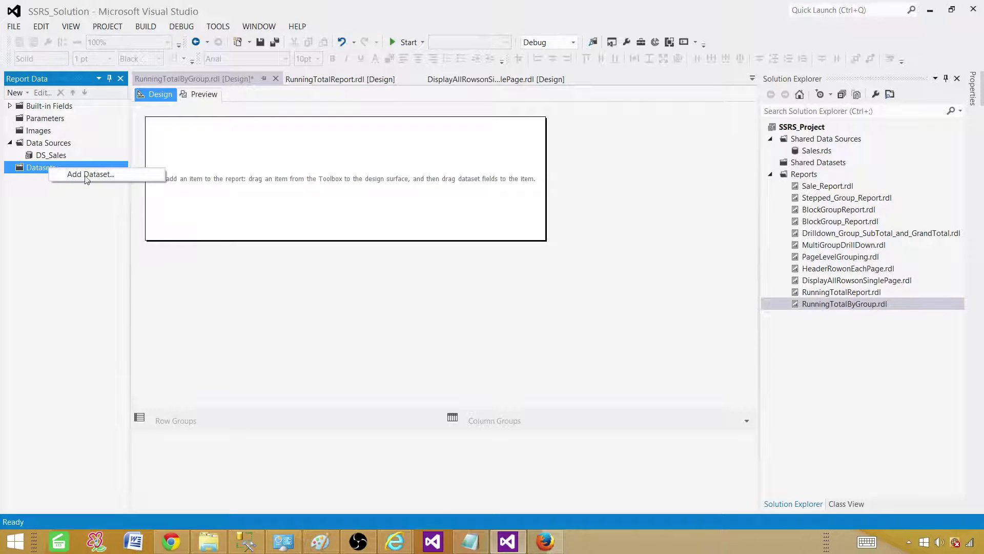
left_click(86, 175)
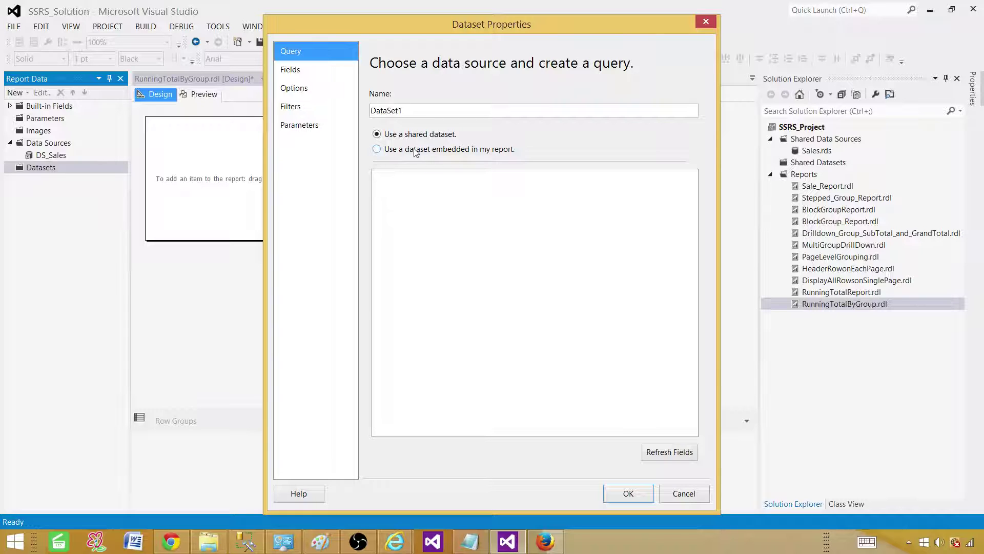
left_click(383, 150)
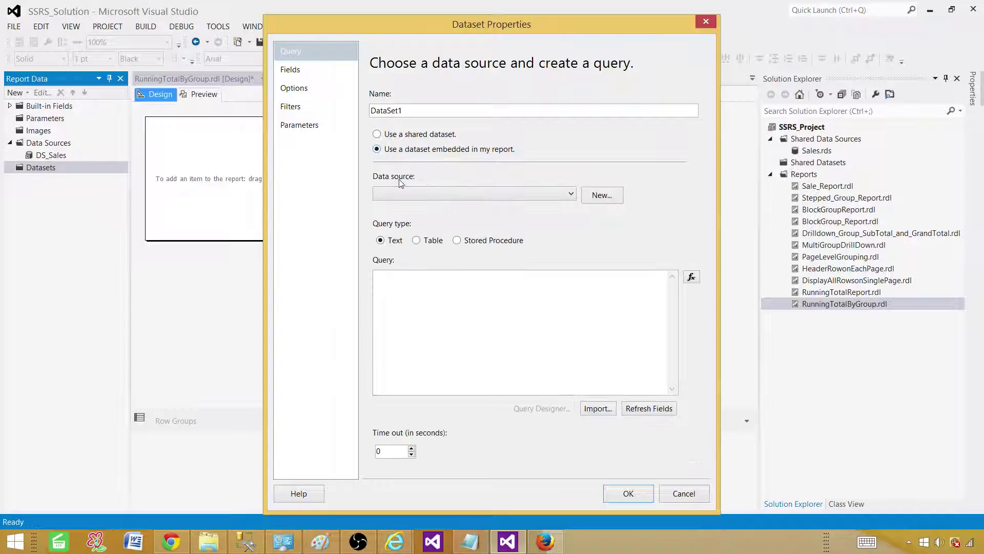
left_click(410, 193)
left_click(430, 208)
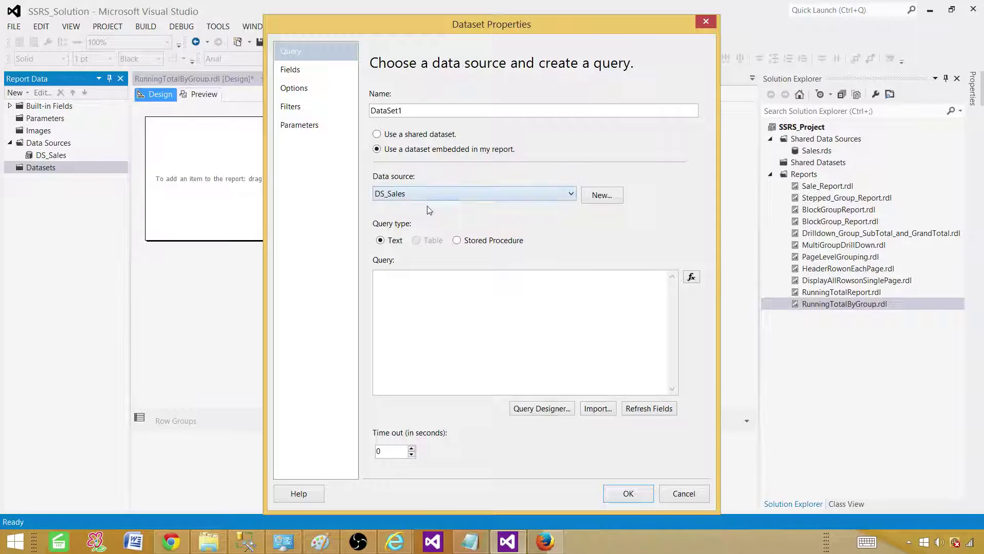
Paste the trimmed TotalSale SELECT query and name the dataset DSET_Sale.
left_click(439, 294)
right_click(453, 290)
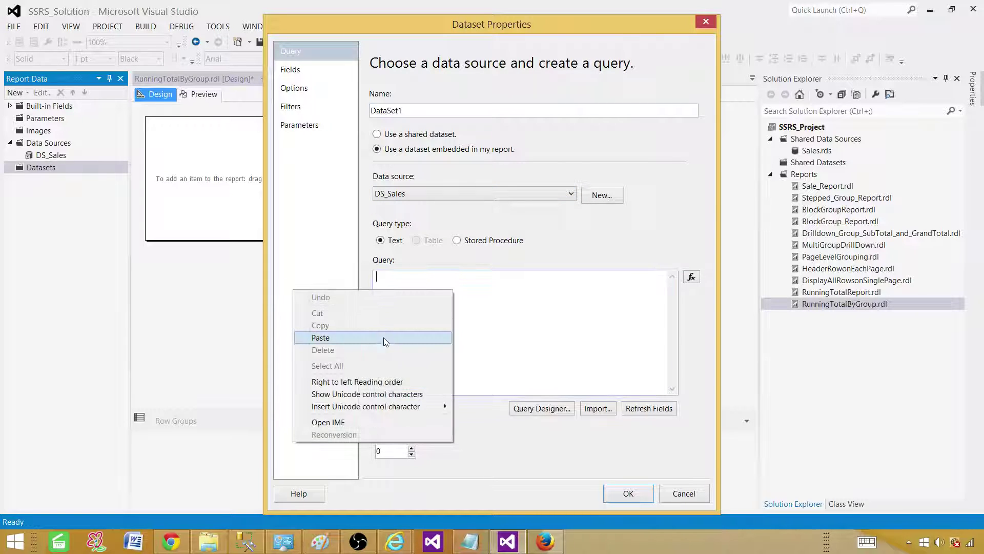
left_click(384, 337)
left_click_drag(447, 289, 392, 289)
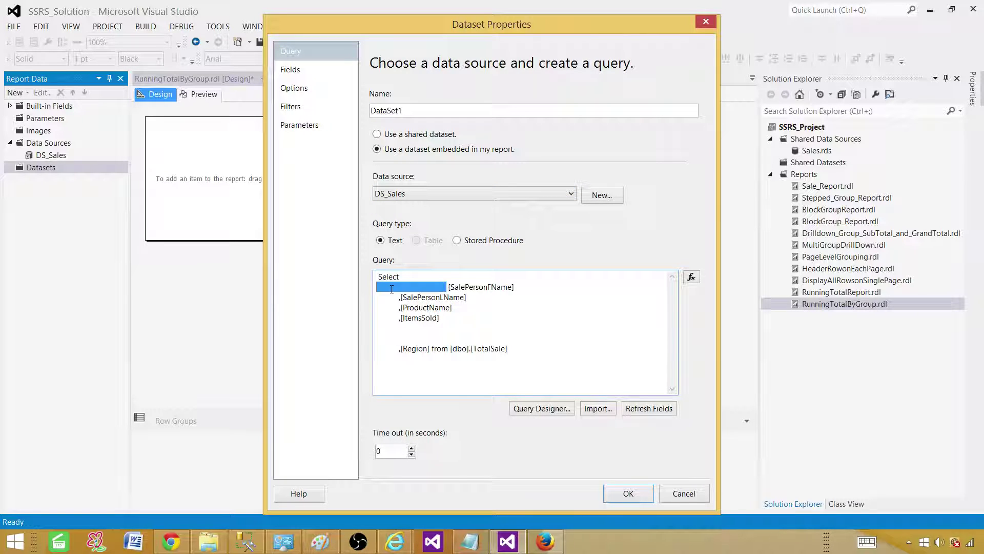
key("BackSpace")
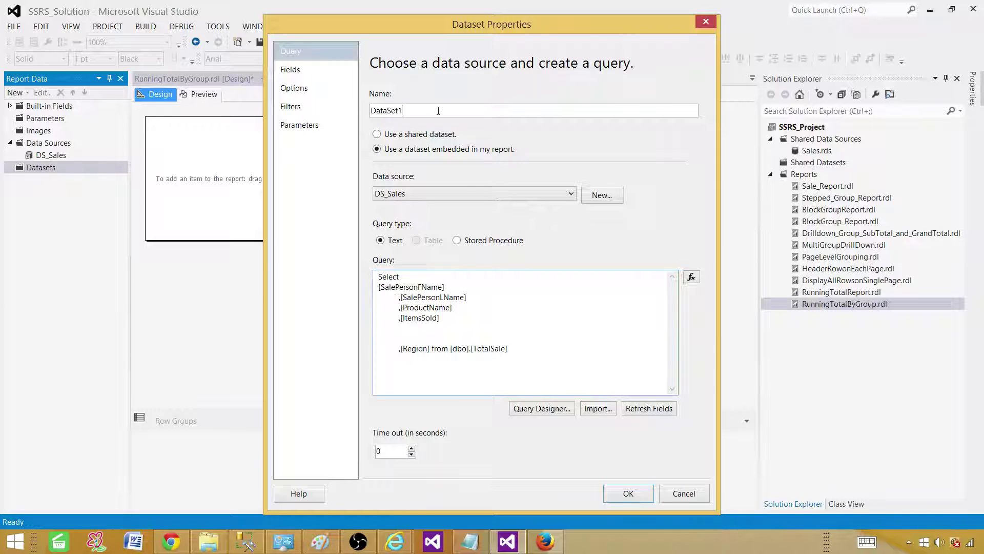
left_click(277, 114)
type("D")
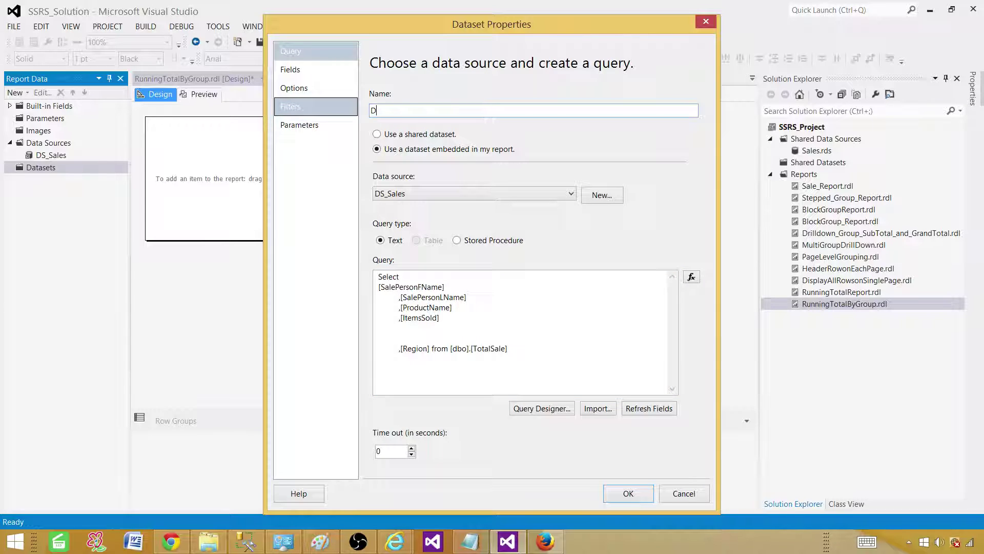
type("SET_Sale")
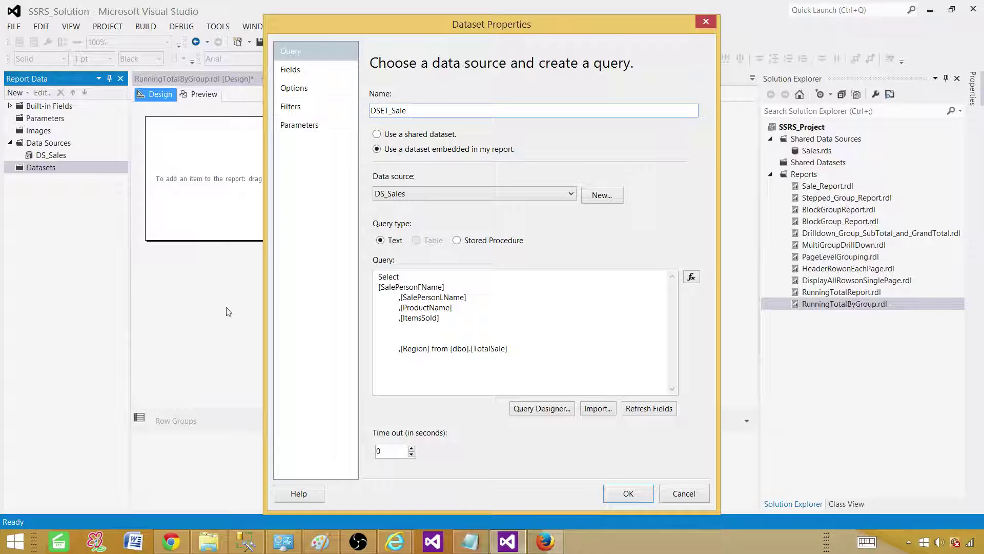
Confirm DSET_Sale and insert a table, moving it to the left of the body.
left_click(627, 493)
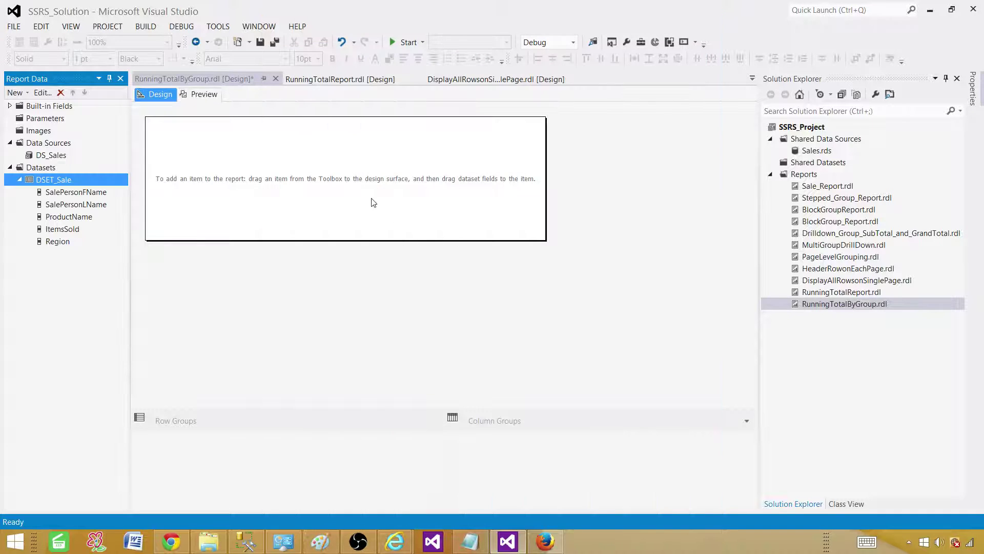
right_click(265, 160)
mouse_move(339, 205)
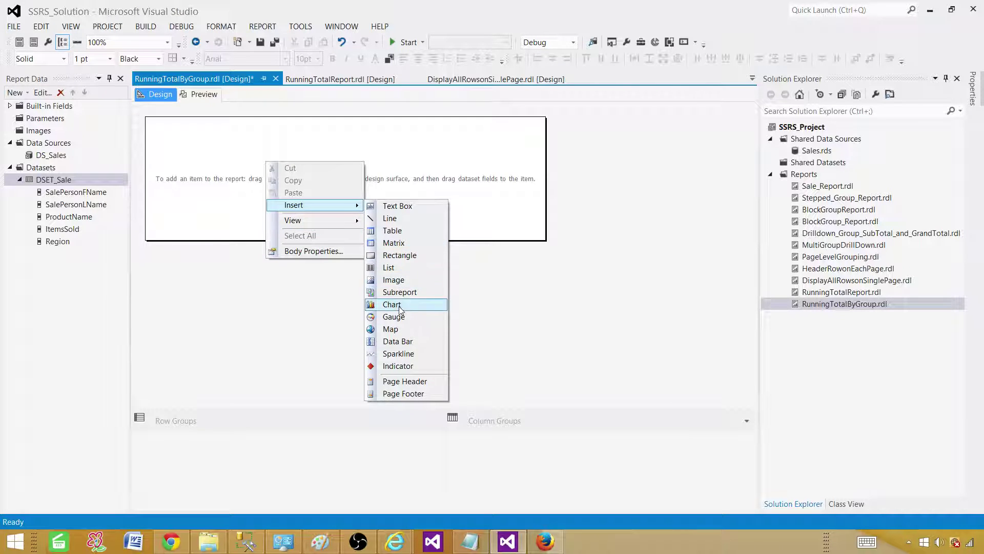
left_click(404, 231)
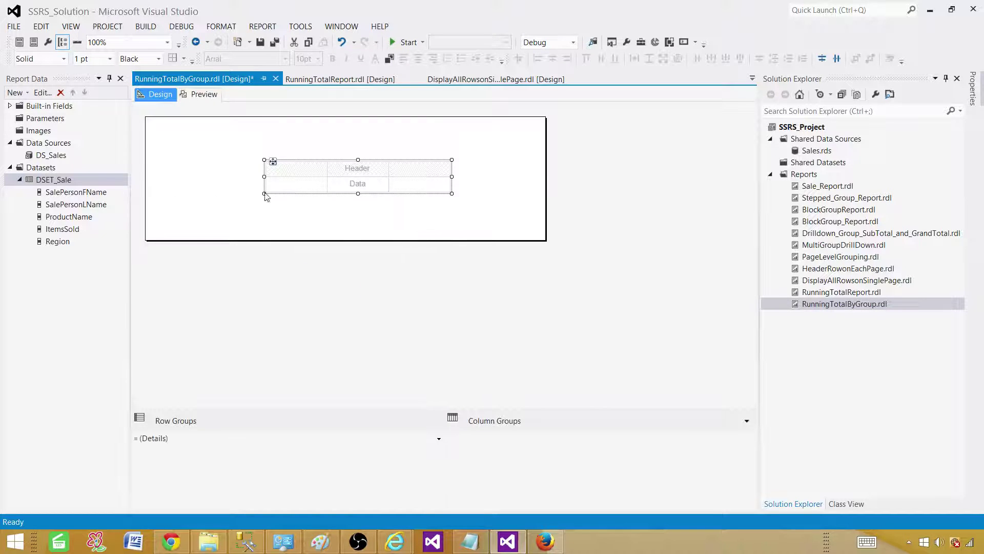
left_click_drag(272, 161, 195, 161)
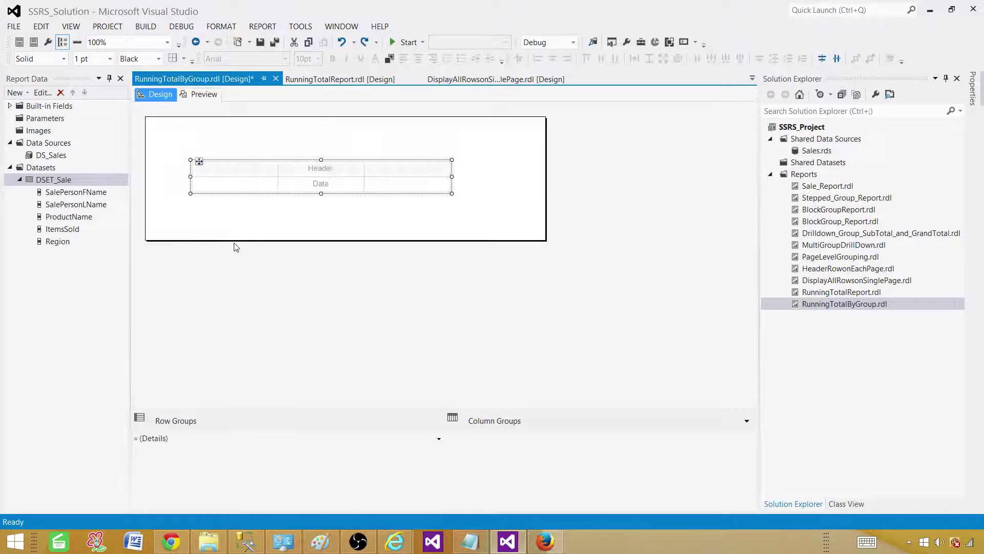
Fill the table columns with SalePersonFName, SalePersonLName, ProductName and ItemsSold.
left_click_drag(88, 193, 257, 185)
left_click(322, 188)
left_click(358, 182)
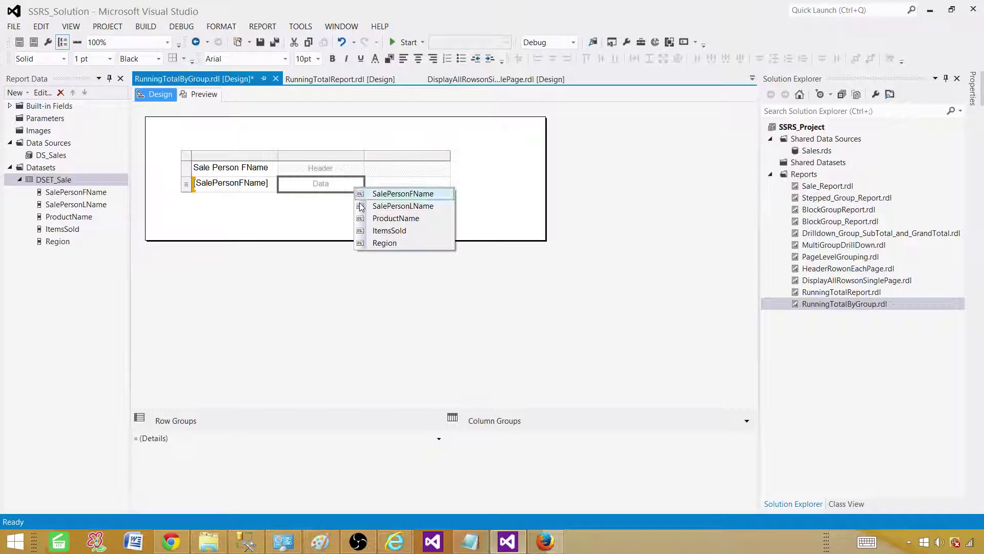
left_click(392, 209)
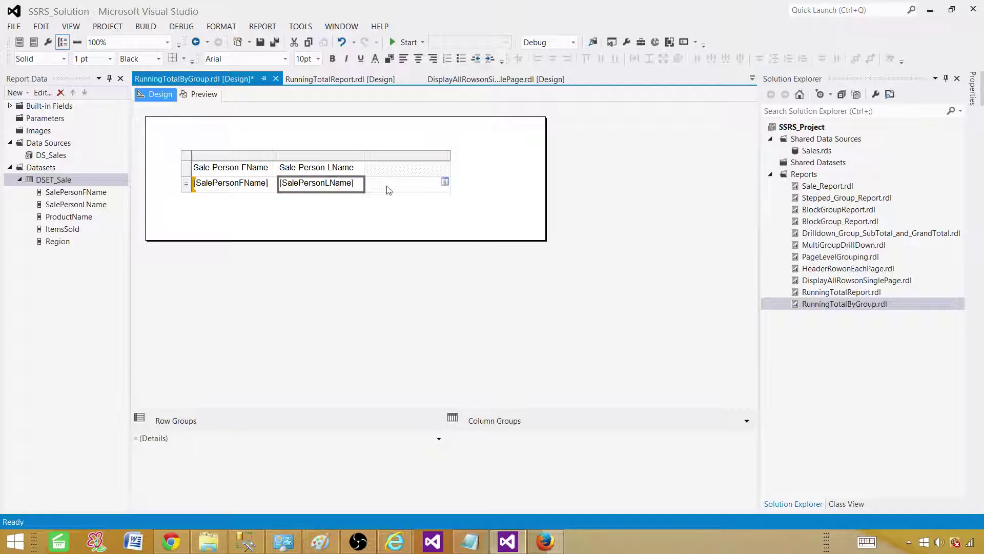
left_click_drag(72, 217, 382, 185)
left_click_drag(61, 233, 450, 182)
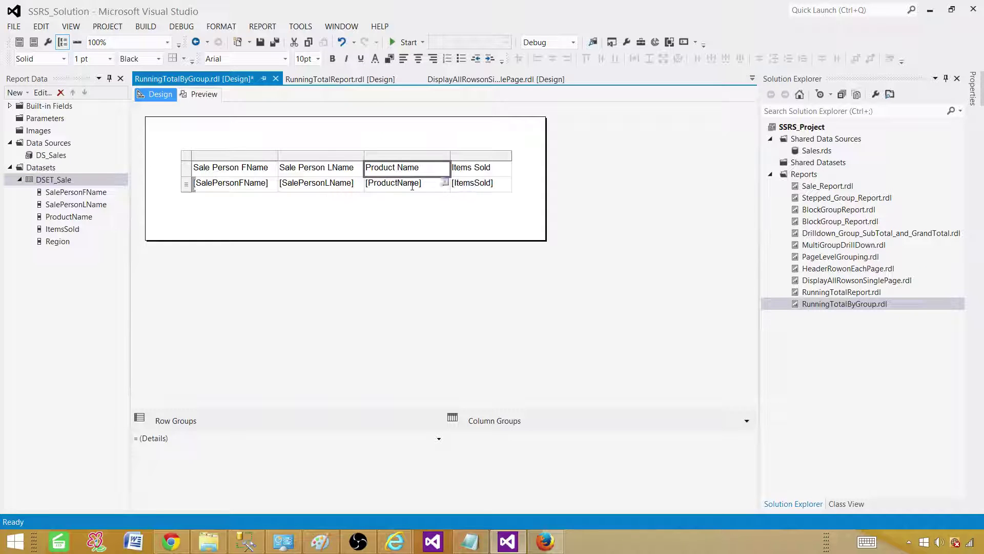
left_click(42, 244)
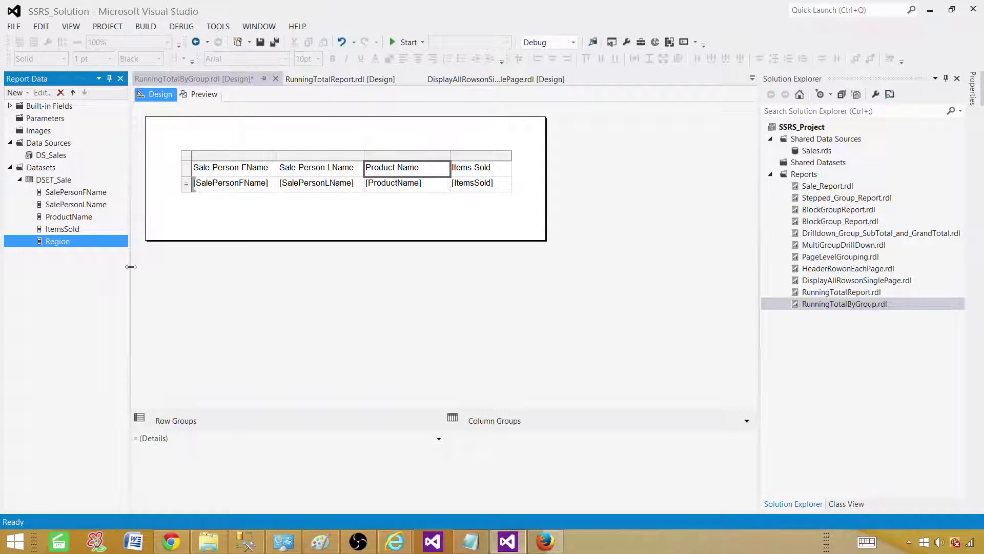
Make the table header row bold italic with an orange background.
left_click(264, 220)
left_click(246, 168)
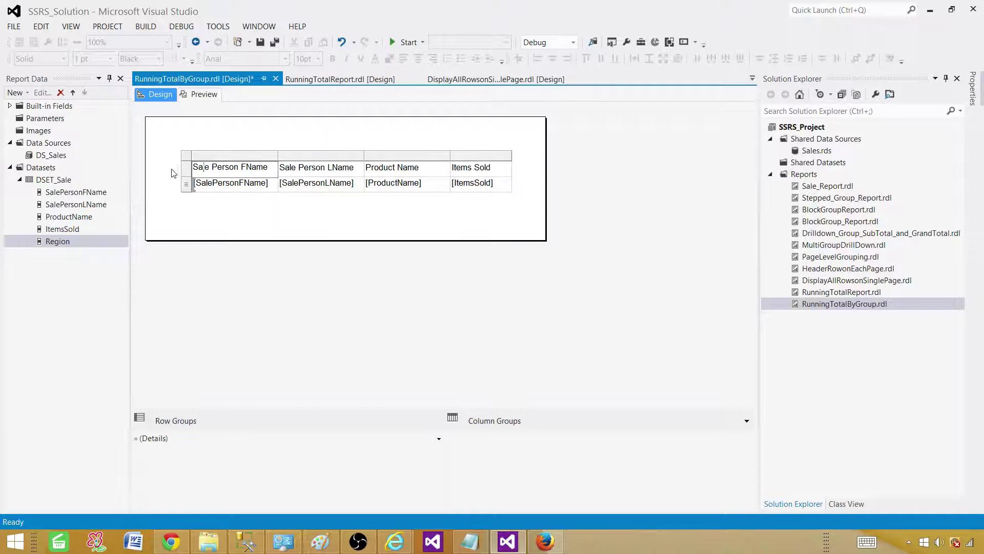
left_click(186, 174)
left_click(332, 59)
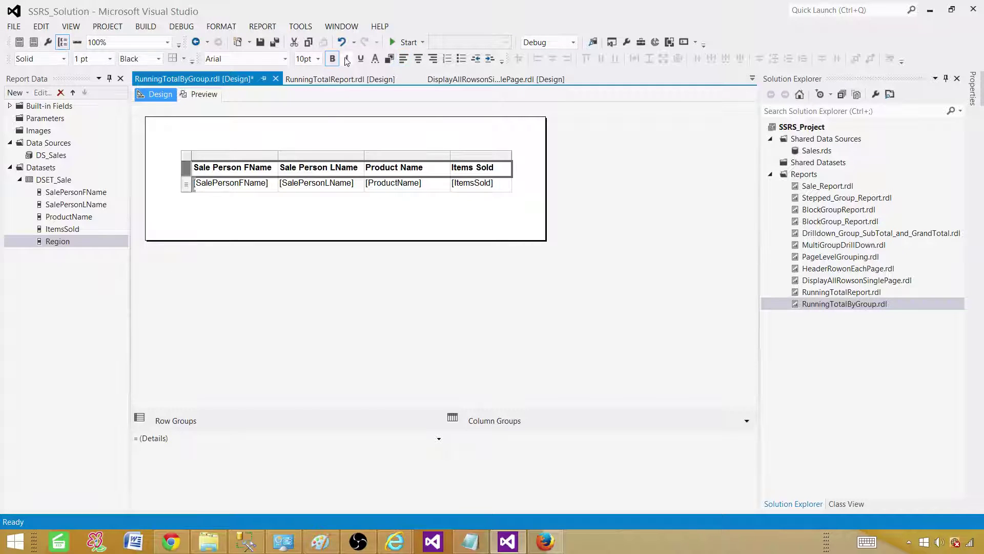
left_click(347, 59)
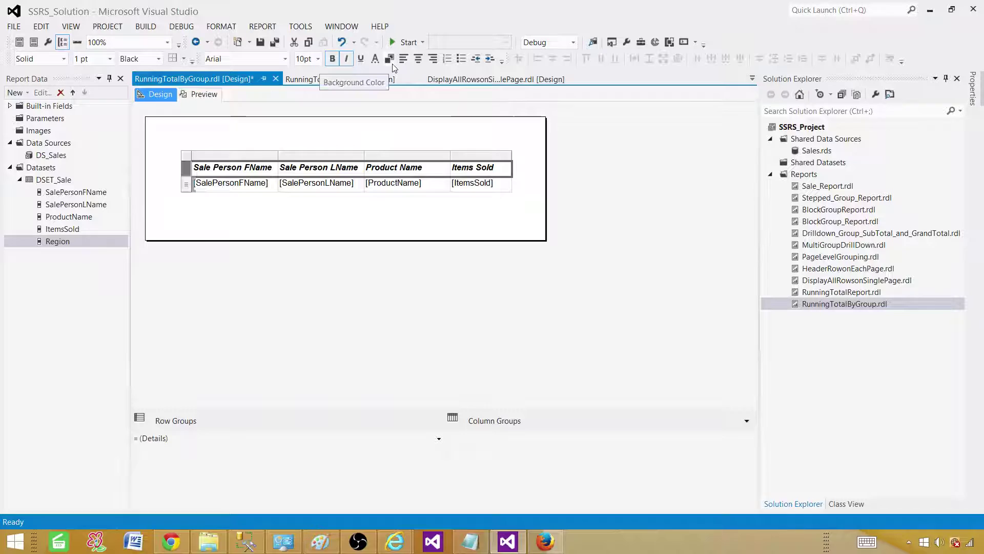
left_click(390, 60)
left_click(462, 259)
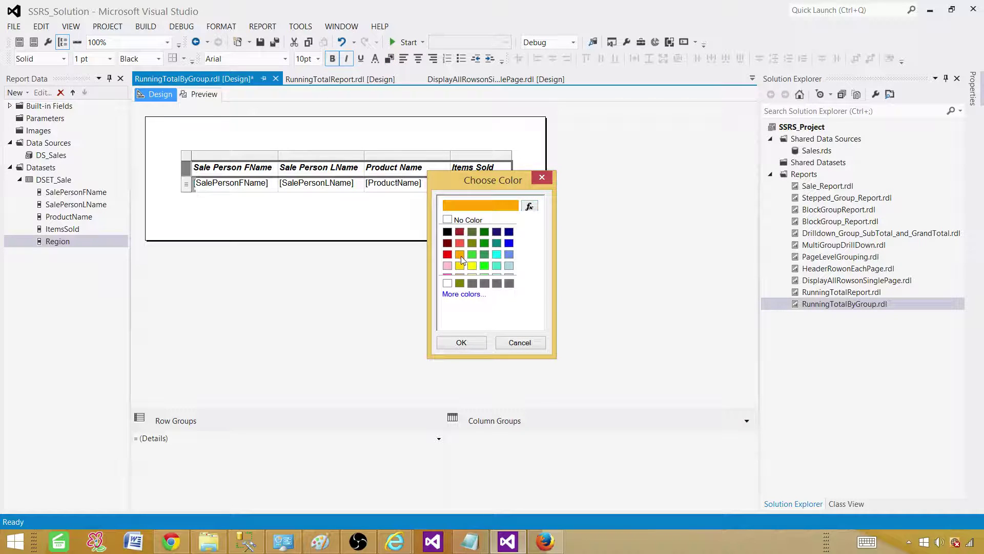
left_click(452, 341)
Preview the formatted report, then return to Design.
left_click(204, 95)
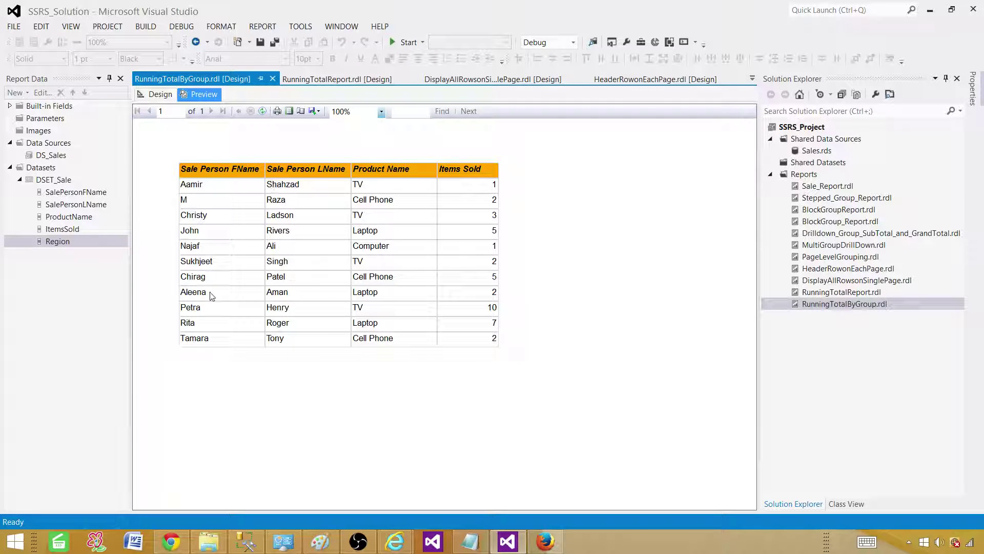
left_click(156, 95)
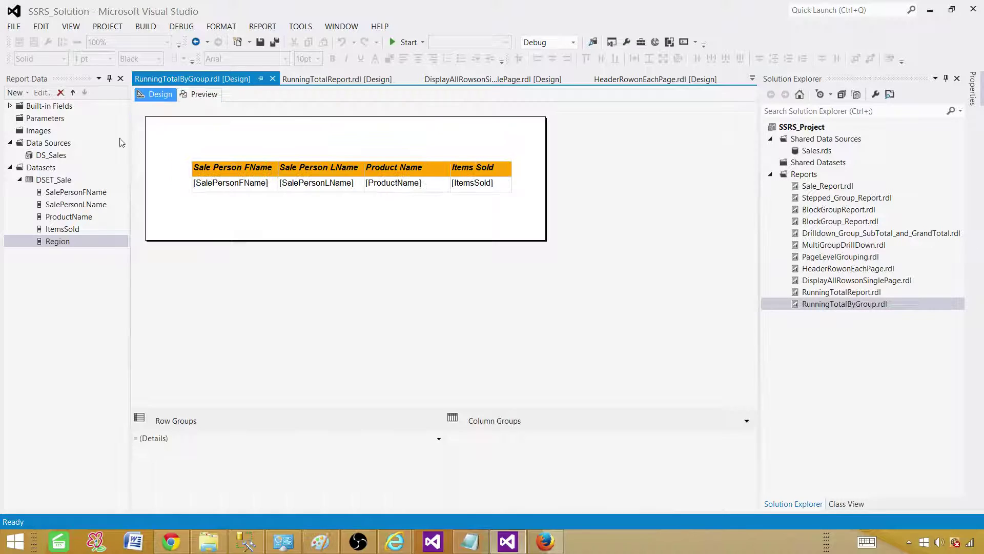
left_click(58, 243)
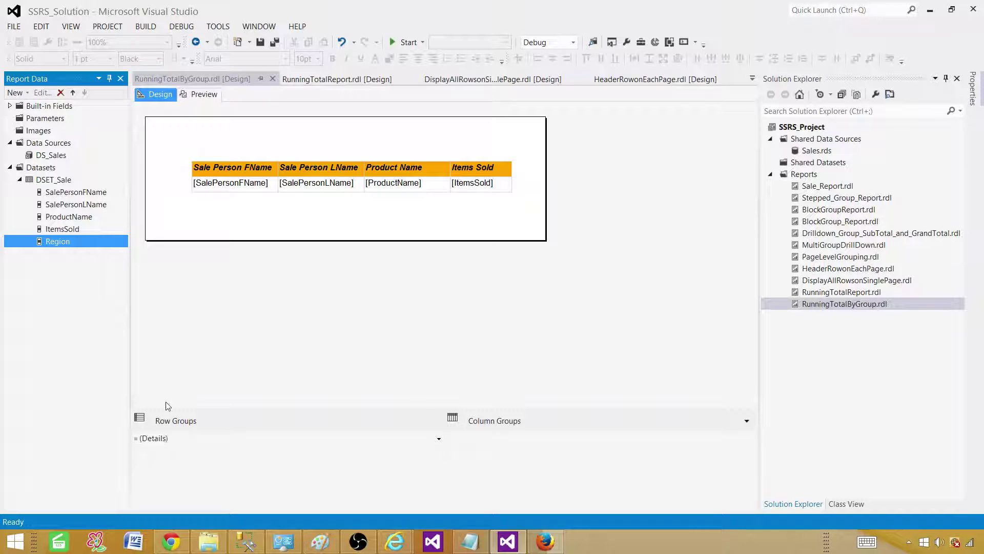
Group the table rows by Region and preview the Asia, Europe and North America groups.
double_click(230, 184)
right_click(187, 187)
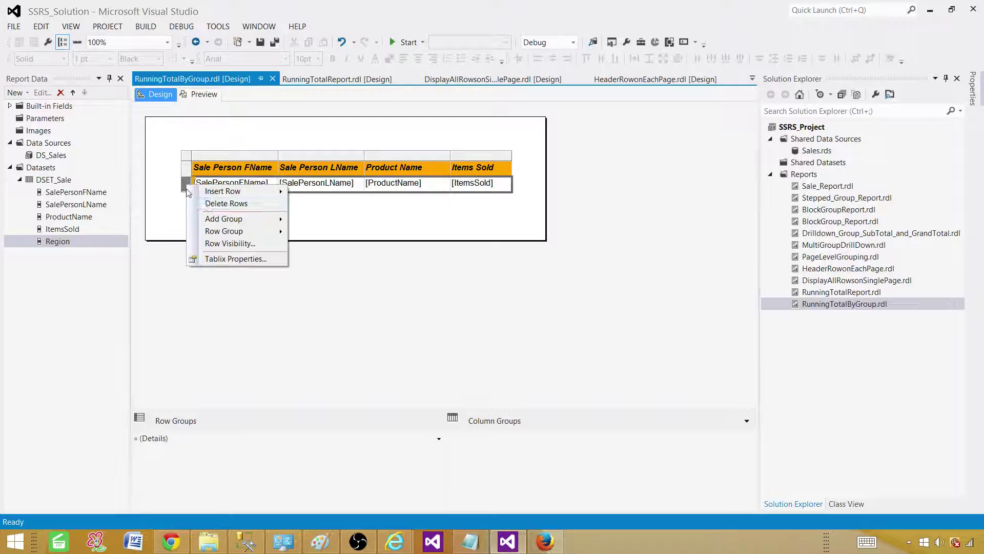
mouse_move(272, 221)
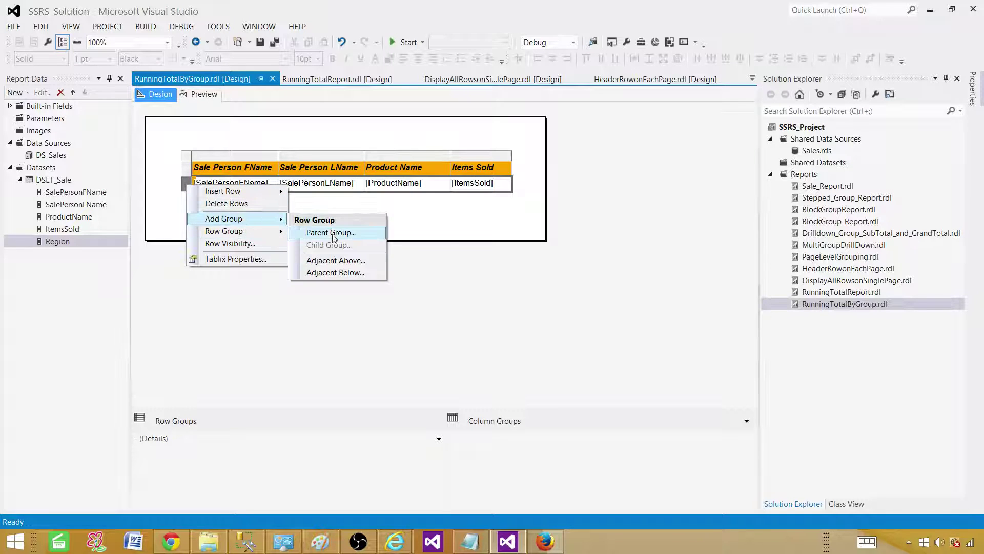
left_click(154, 229)
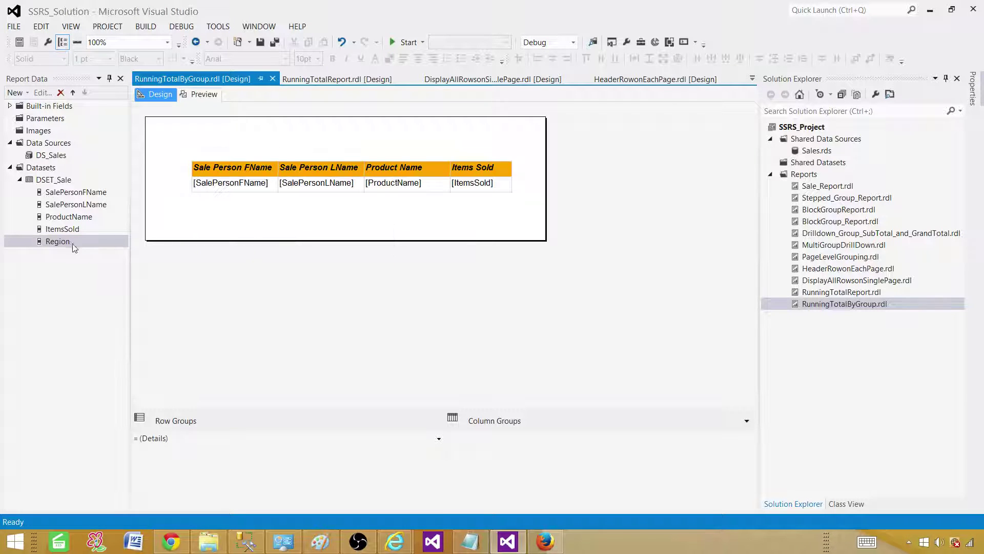
left_click_drag(75, 248, 187, 435)
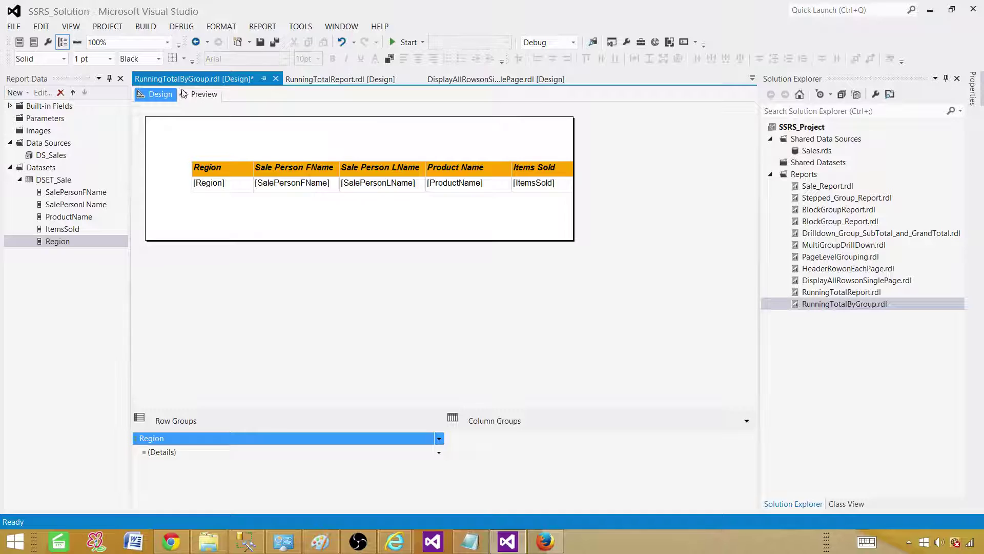
left_click(197, 95)
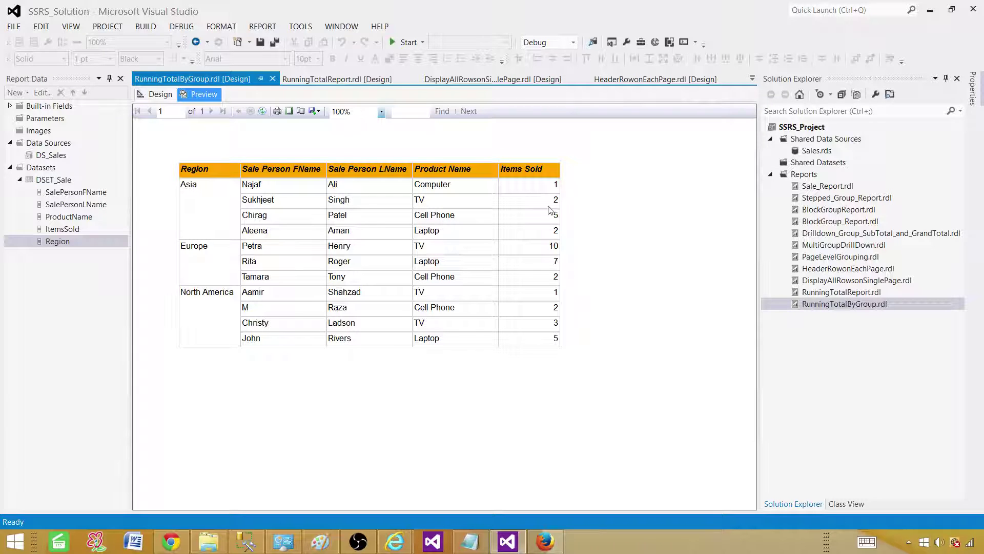
Back in Design, widen the report body and shift the table further left.
left_click(159, 94)
left_click_drag(574, 226, 687, 222)
left_click(243, 171)
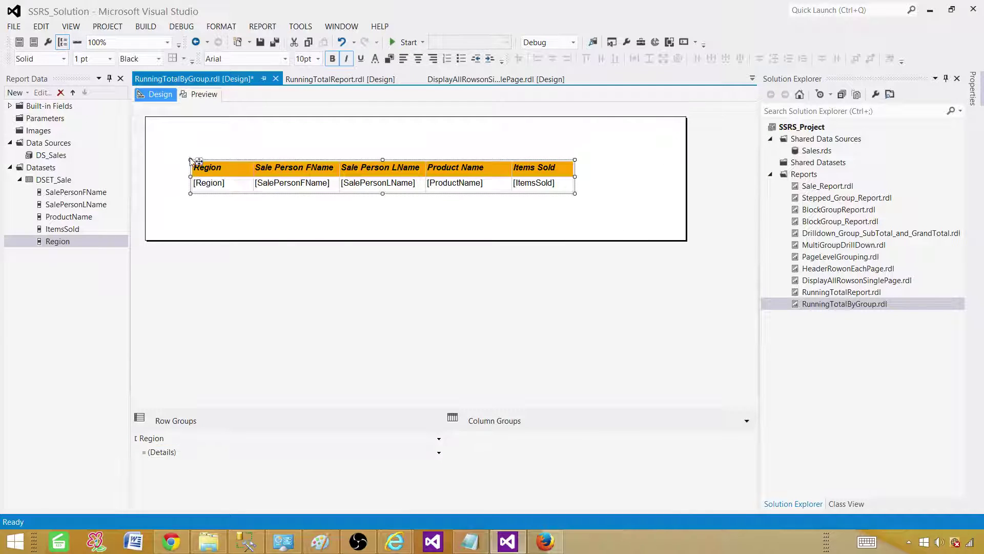
left_click_drag(199, 161, 162, 160)
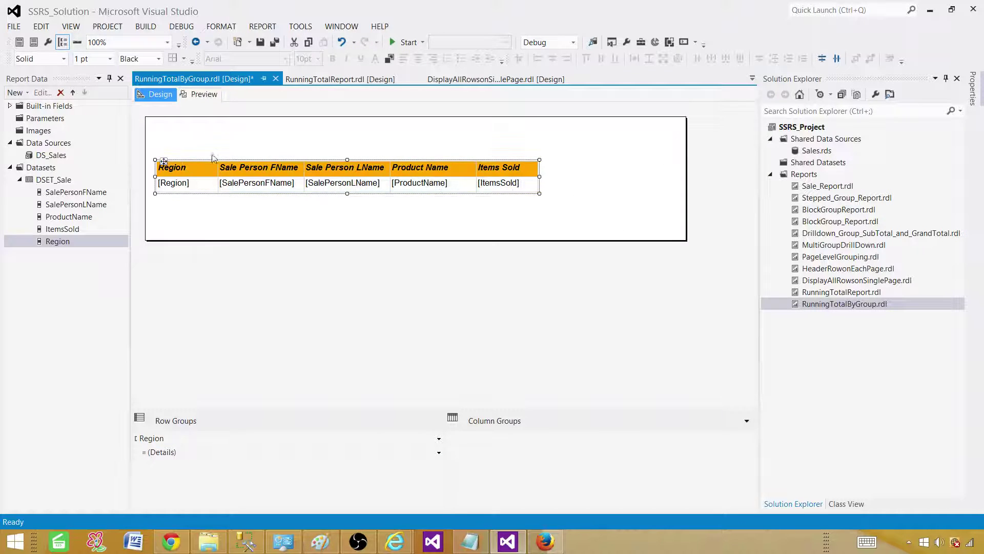
Insert a column right of Items Sold headed 'RunningTotal ByGroup'.
left_click(533, 184)
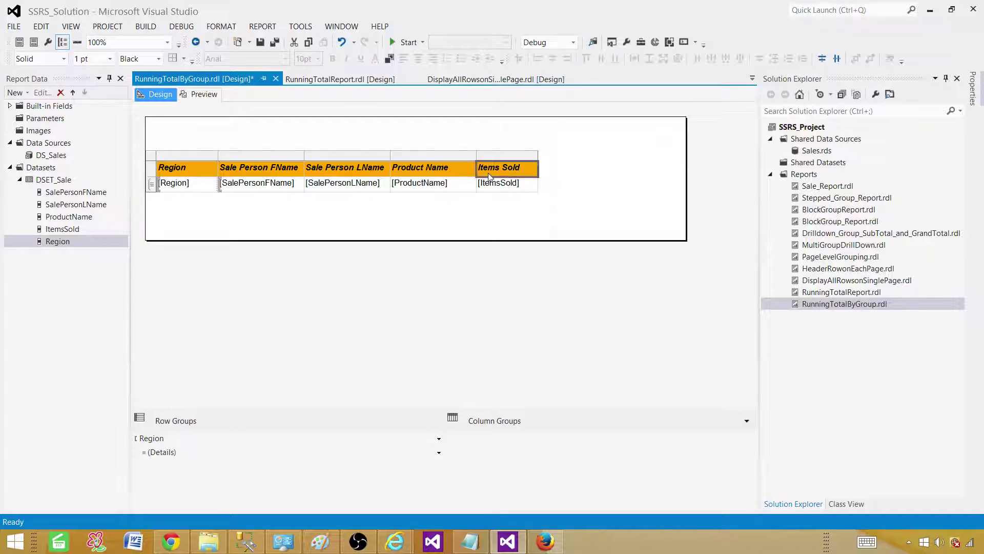
left_click(519, 154)
right_click(524, 155)
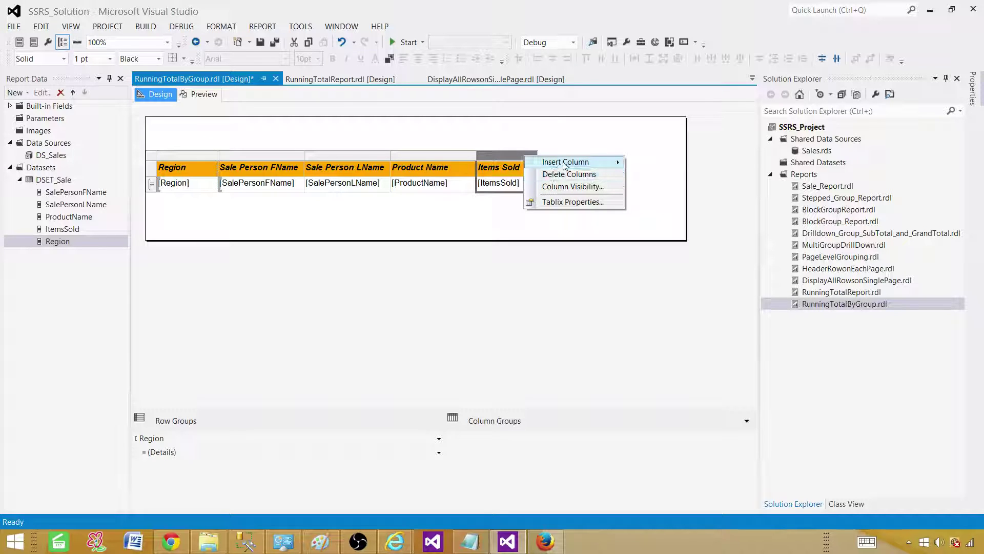
mouse_move(566, 163)
left_click(648, 176)
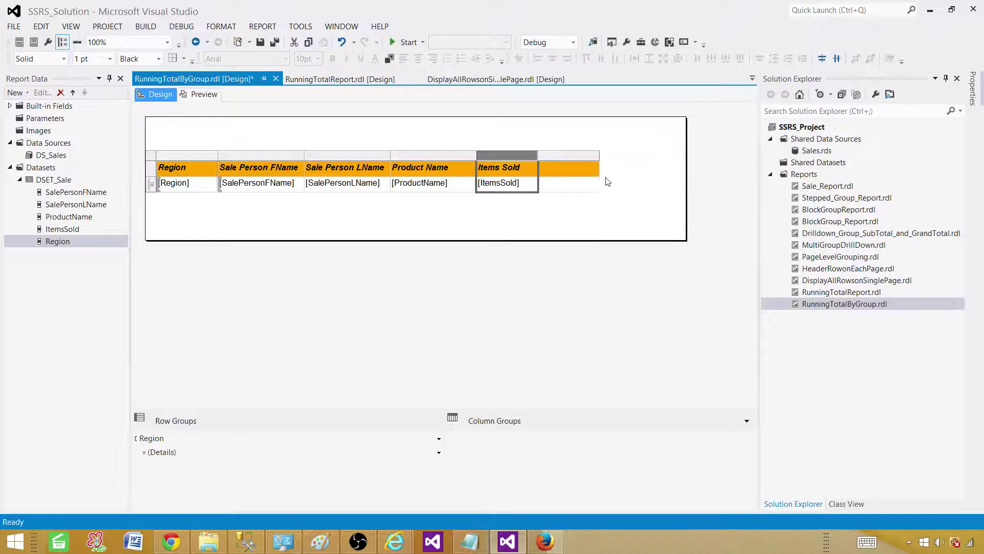
left_click(578, 171)
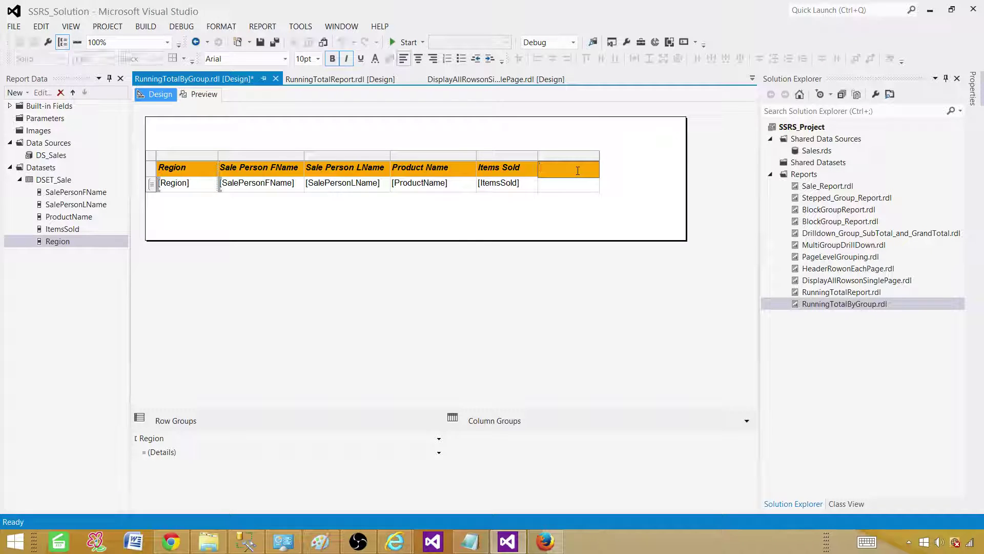
type("RunningT")
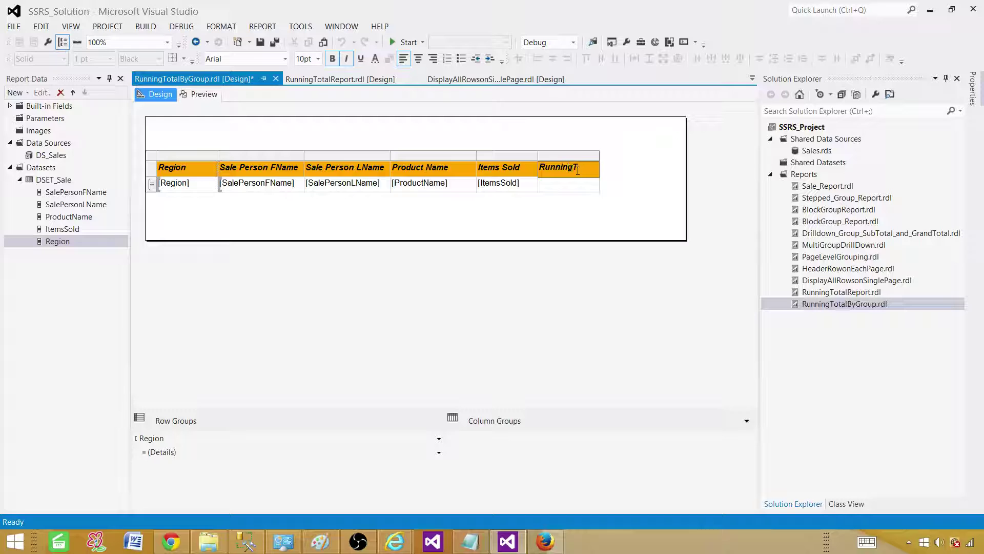
type("otal By")
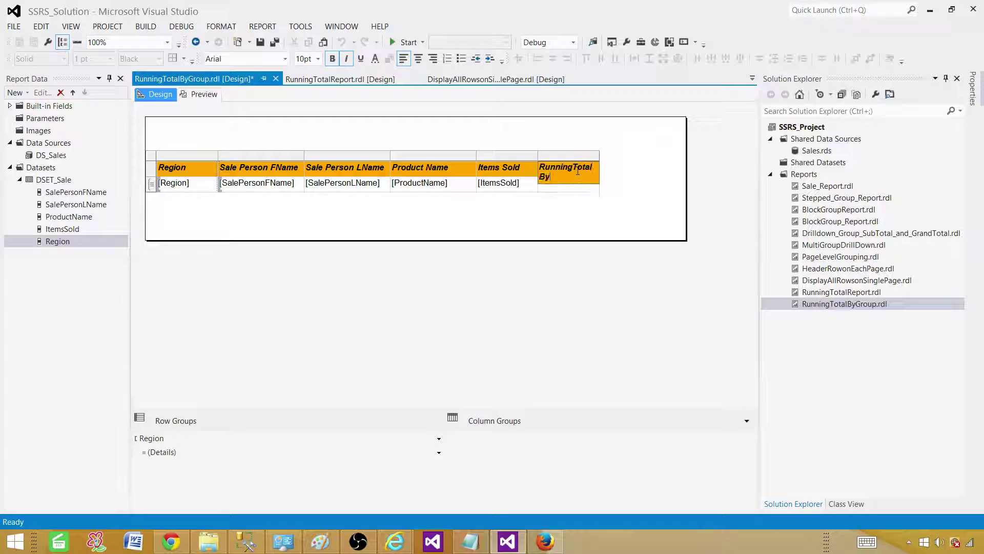
type("Group")
key("Return")
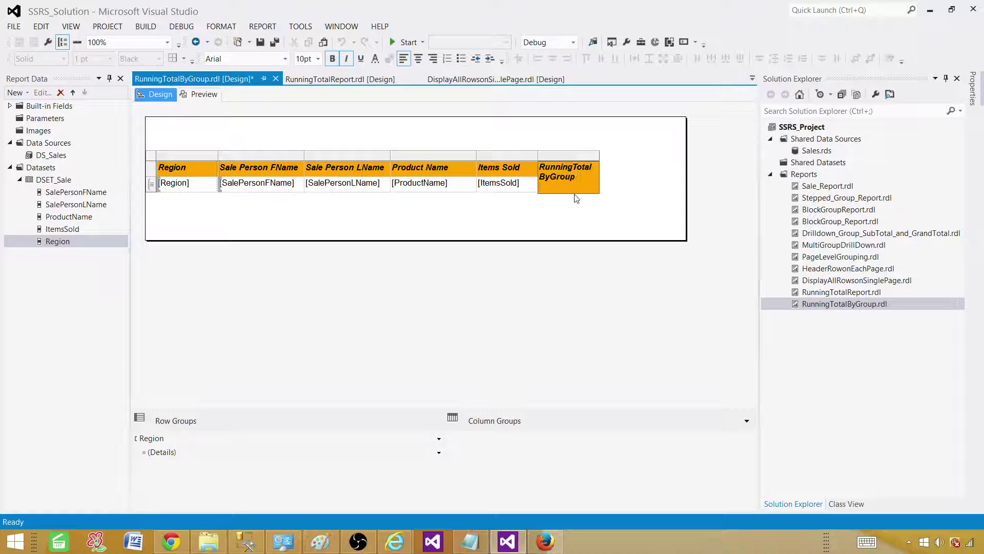
Widen the new column to fit its header and select its empty detail cell.
left_click(562, 211)
left_click(594, 181)
left_click_drag(599, 156, 638, 154)
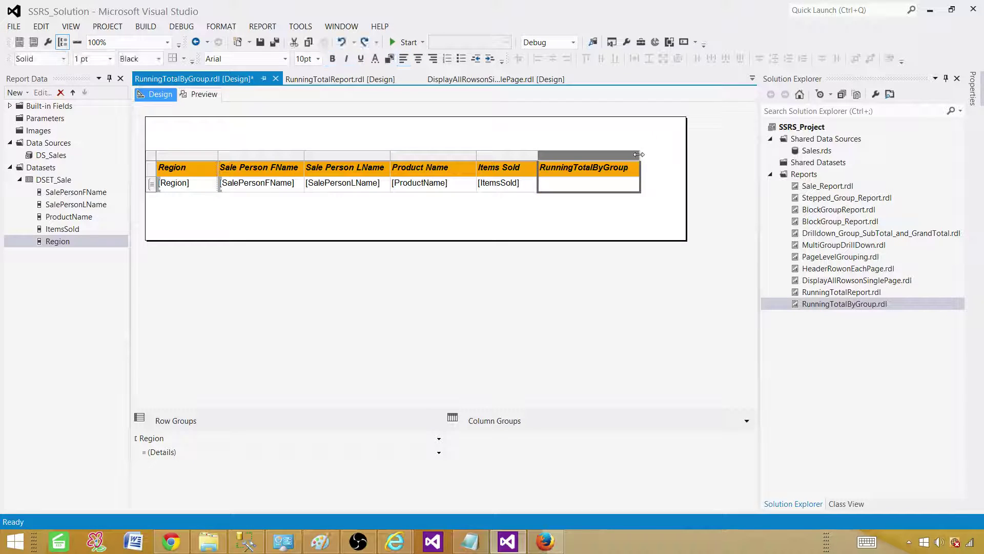
left_click(640, 220)
left_click(631, 191)
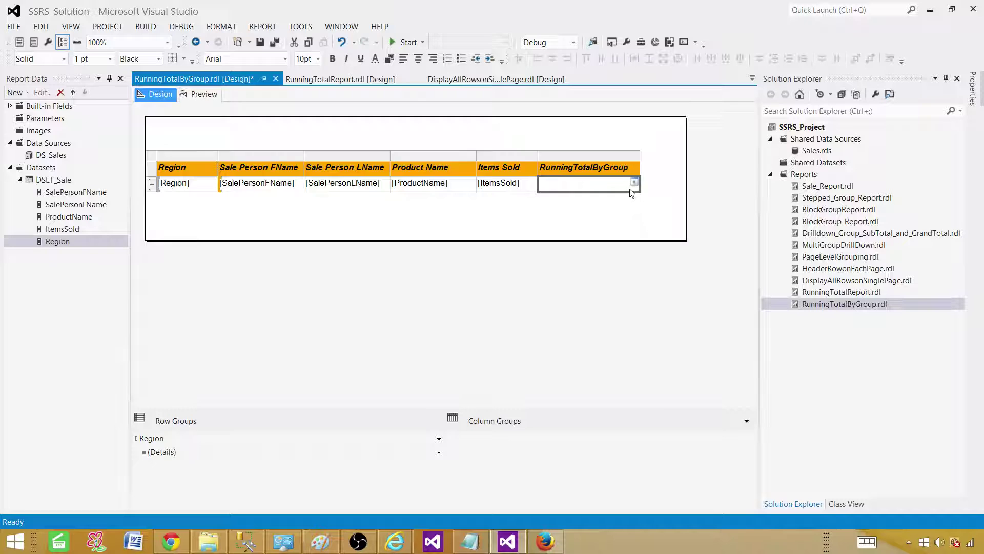
Insert the RunningValue aggregate function into the new detail cell's expression and review its example arguments.
right_click(631, 190)
left_click(666, 276)
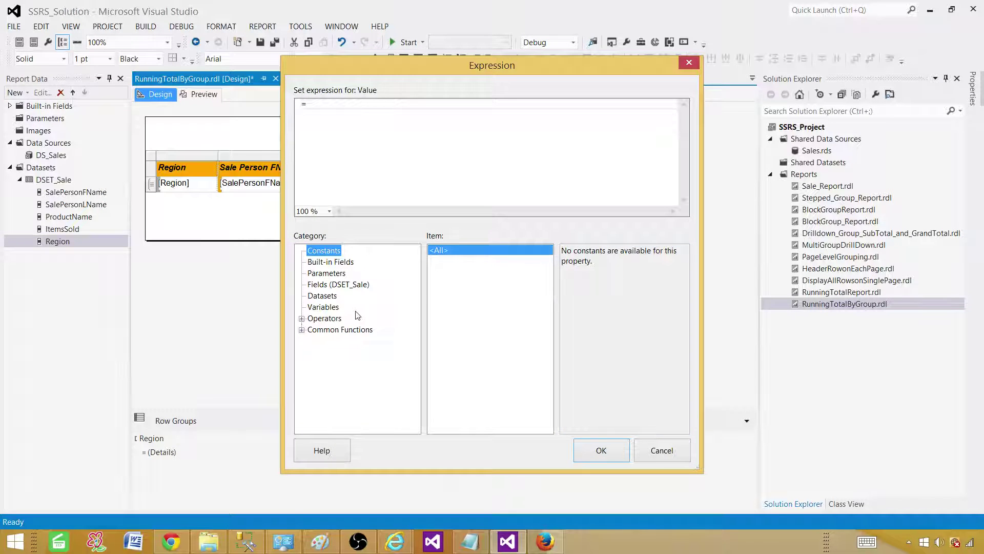
double_click(330, 329)
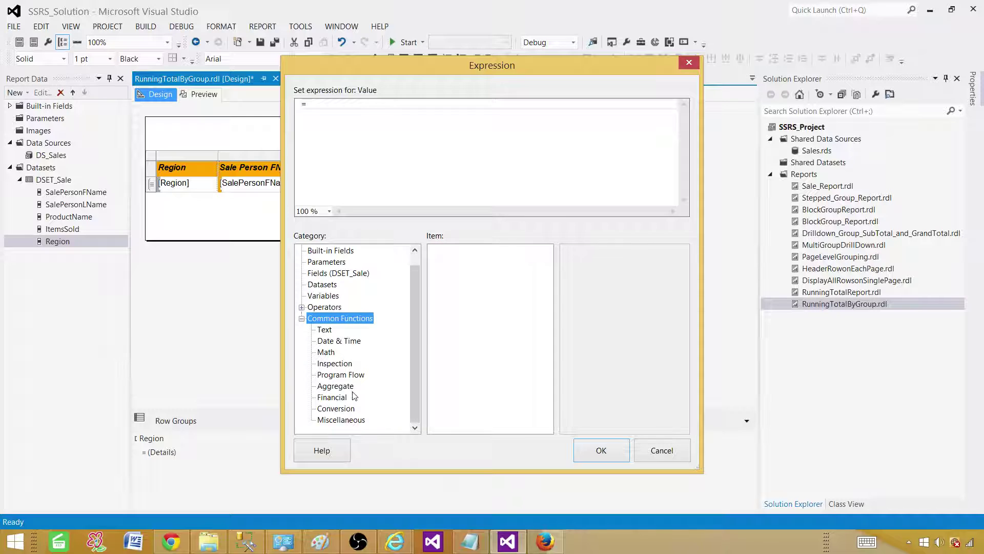
left_click(350, 386)
left_click(446, 383)
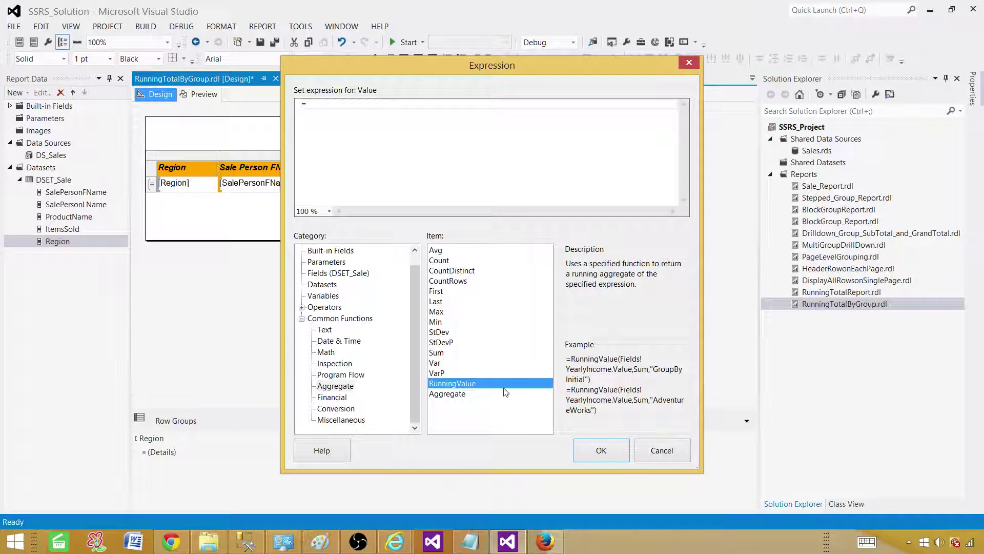
double_click(486, 388)
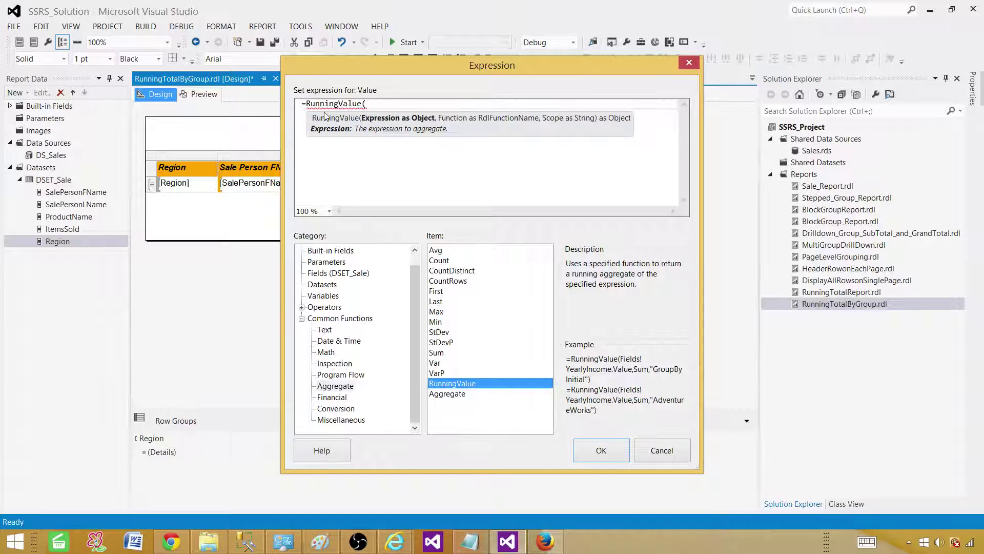
left_click_drag(370, 104, 306, 104)
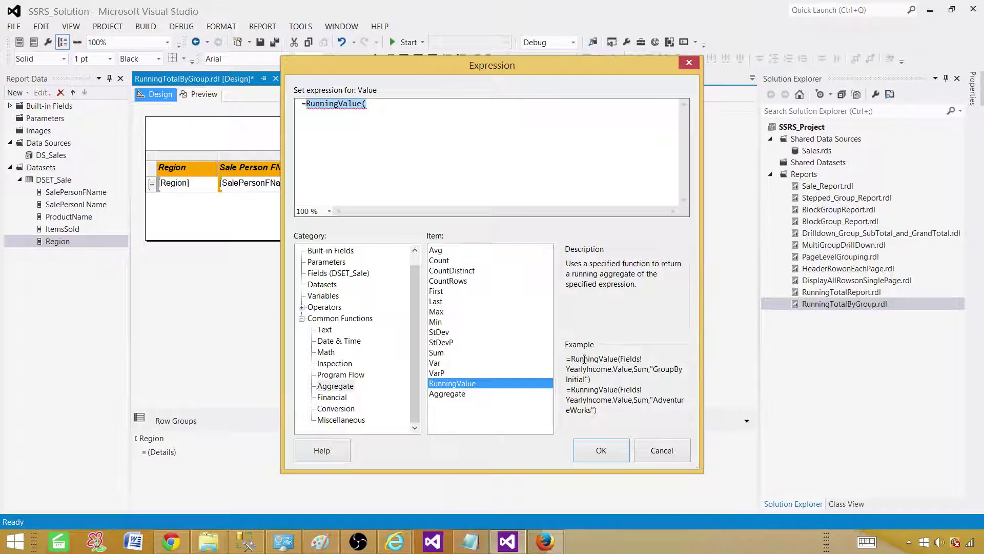
mouse_move(621, 359)
left_mouse_down()
mouse_move(630, 367)
mouse_move(623, 376)
left_mouse_up()
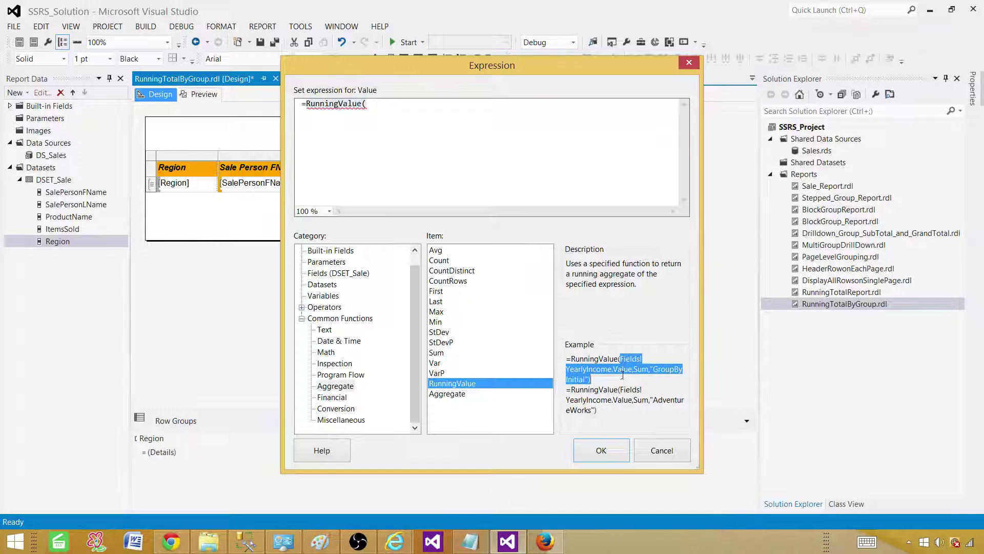
left_click(634, 370)
triple_click(640, 367)
left_click(637, 371)
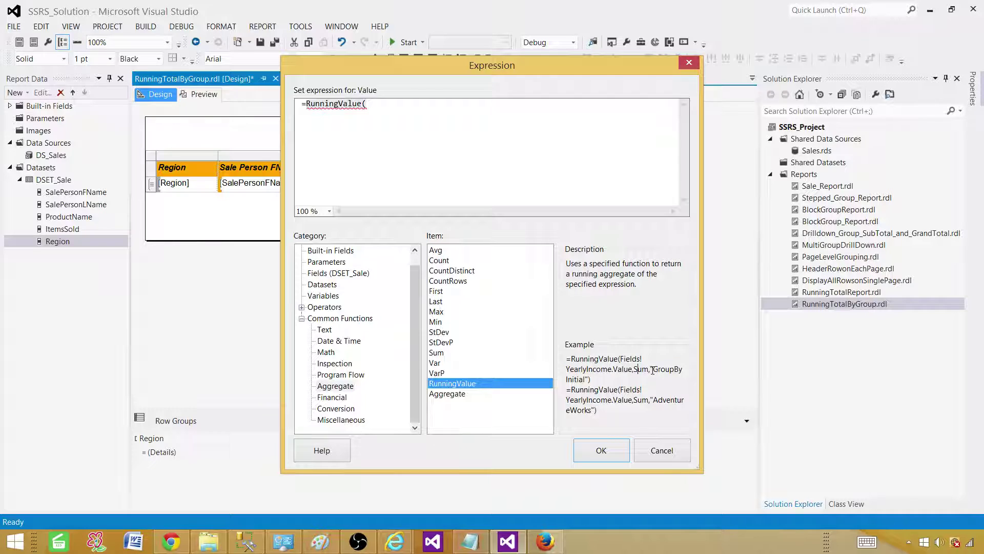
left_click_drag(656, 374, 665, 375)
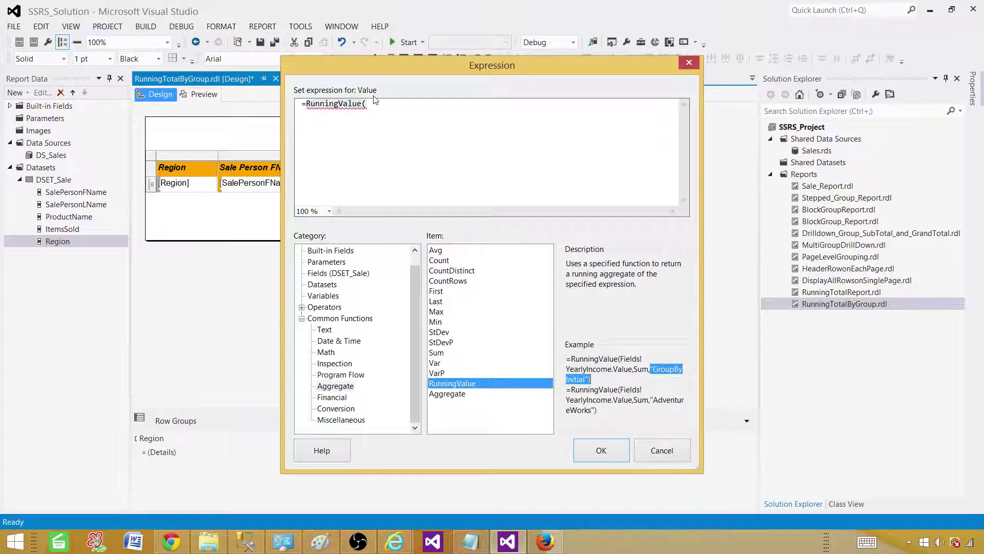
left_click(377, 108)
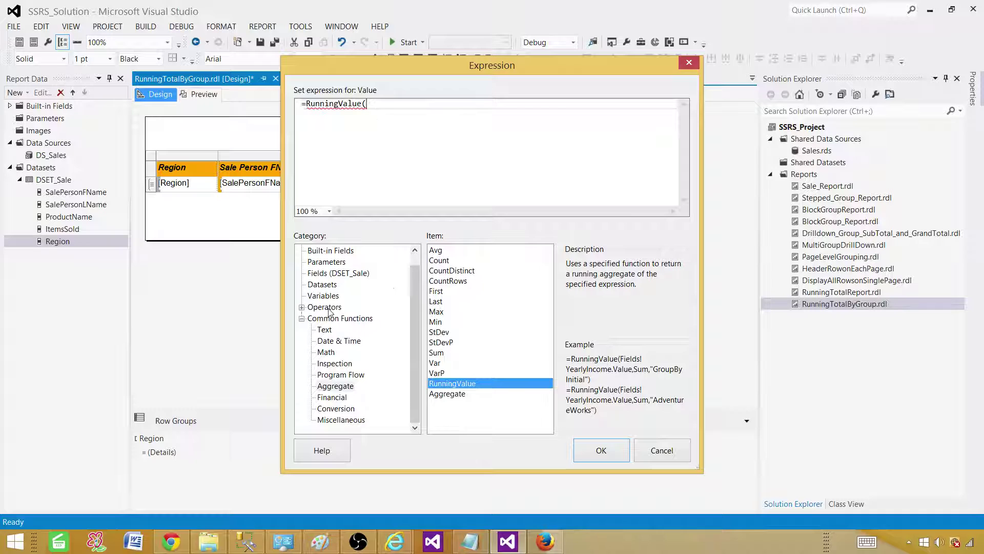
Complete the expression as =RunningValue(Fields!ItemsSold.Value,sum,"Region").
left_click(302, 317)
left_click(337, 284)
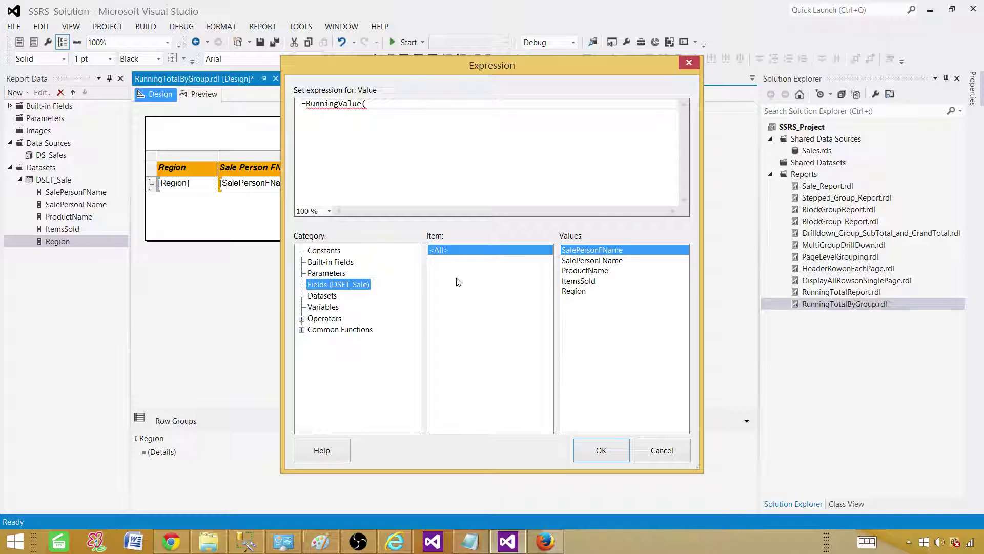
double_click(578, 280)
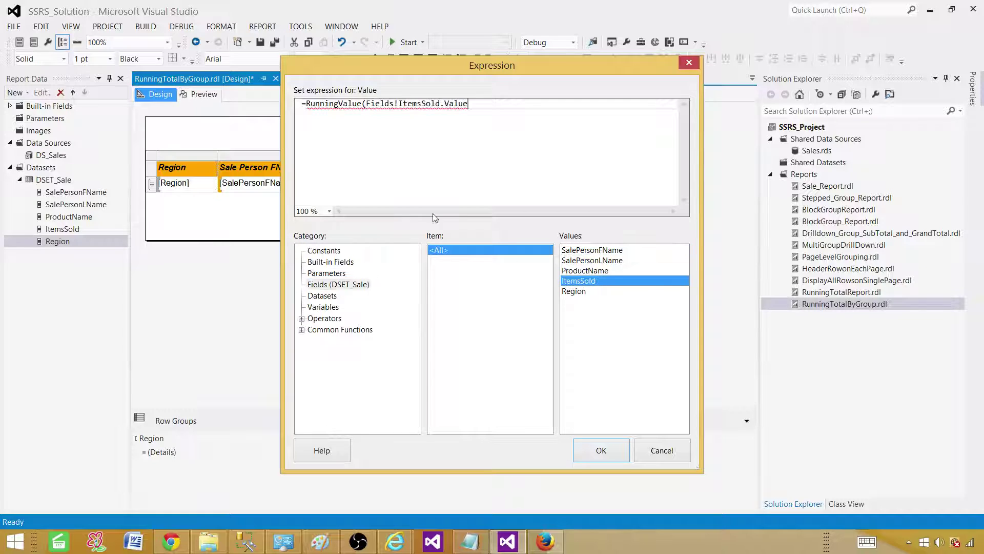
type(",s")
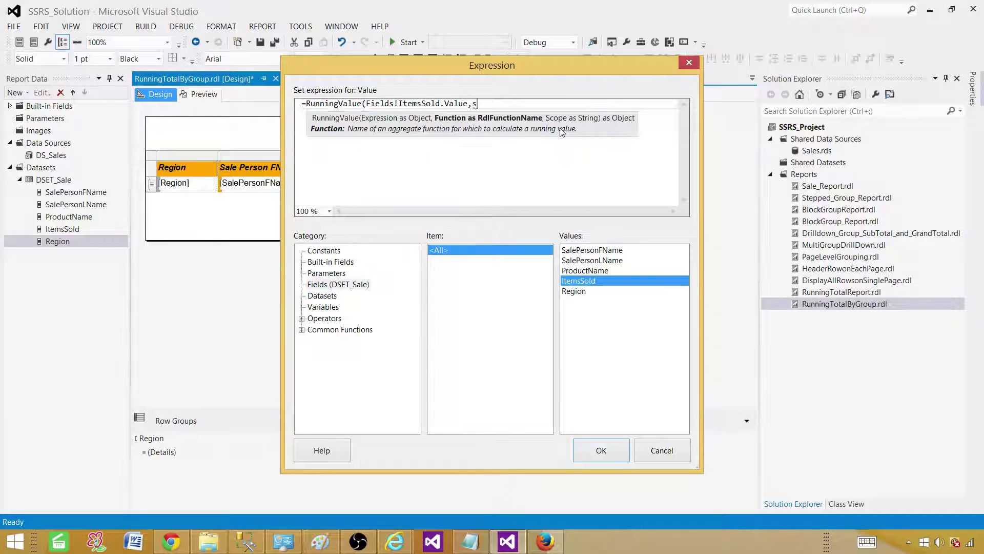
type("um,")
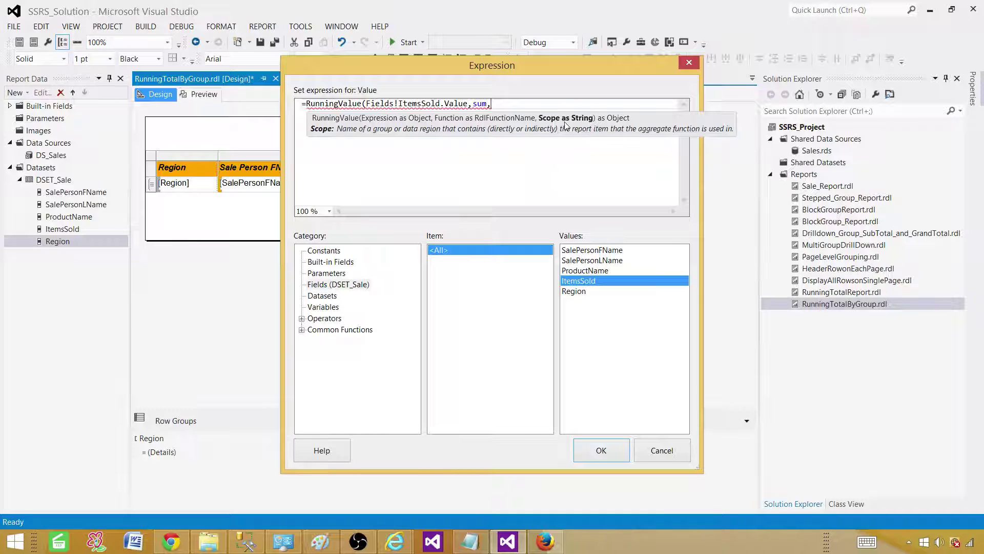
left_click(502, 104)
type("\"")
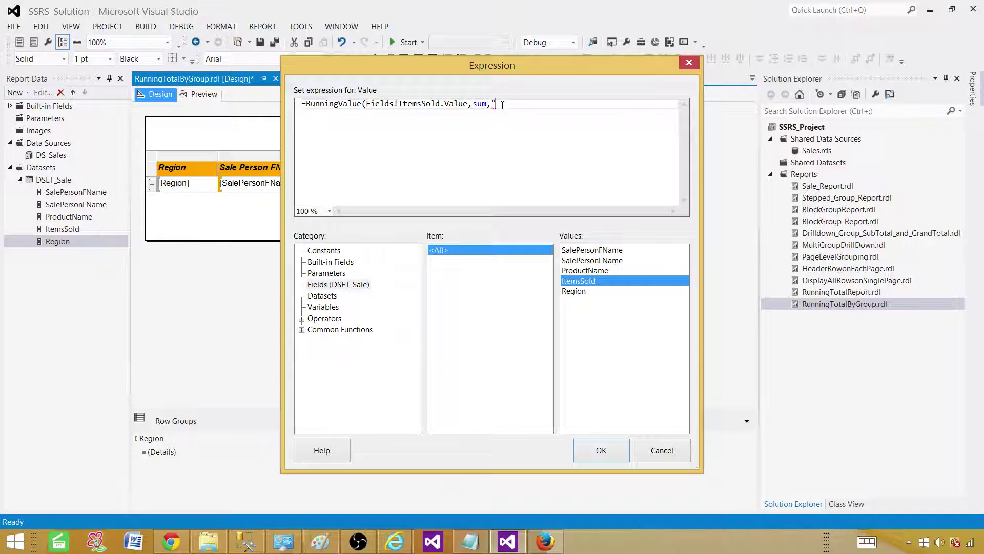
type("gion\")")
left_click(587, 448)
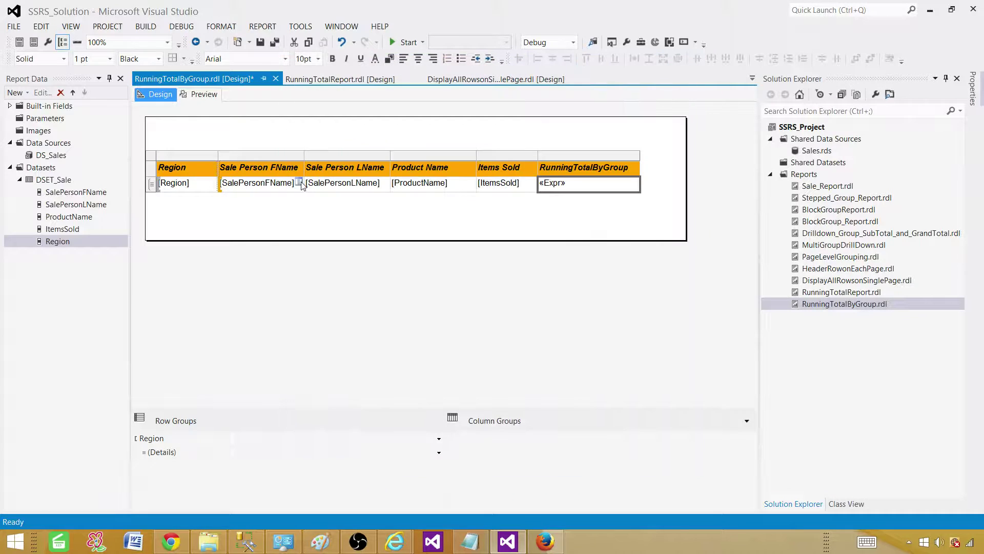
left_click(188, 98)
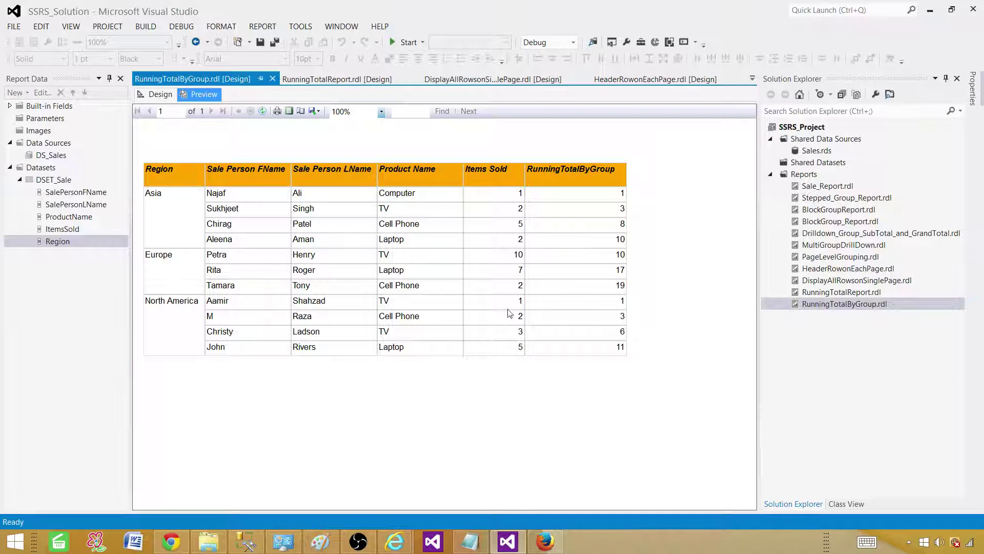
Insert an empty column to the right of the RunningTotalByGroup column.
left_click(159, 94)
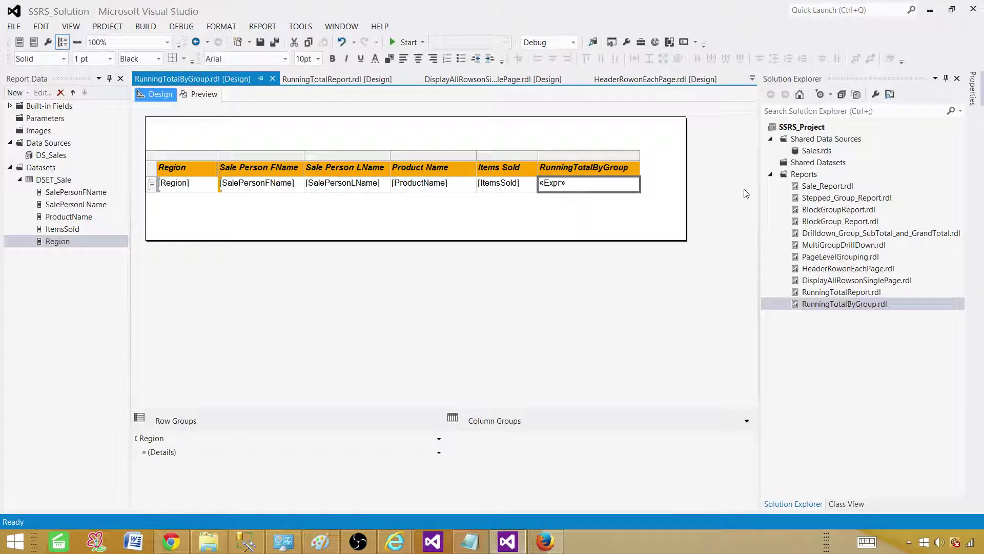
left_click(637, 157)
right_click(637, 157)
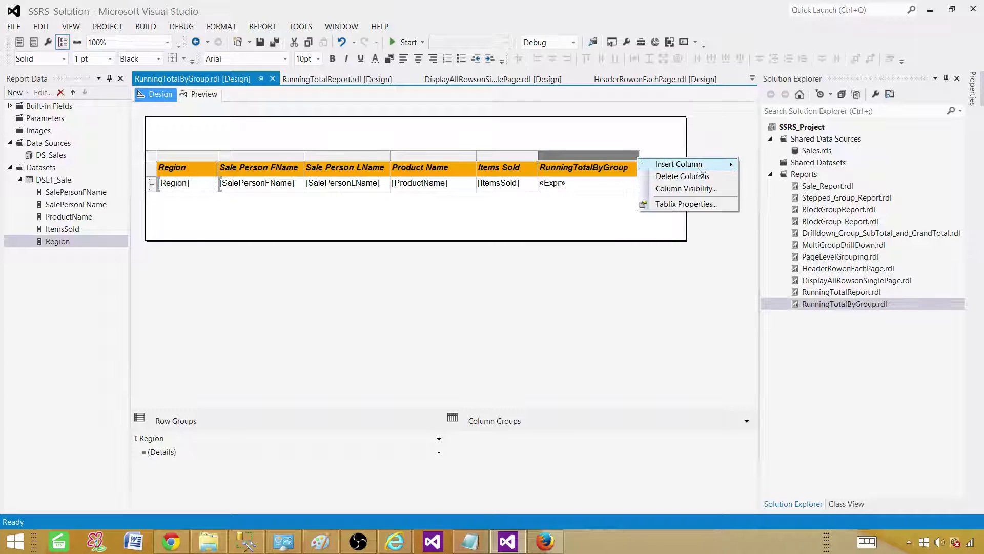
mouse_move(702, 165)
left_click(767, 175)
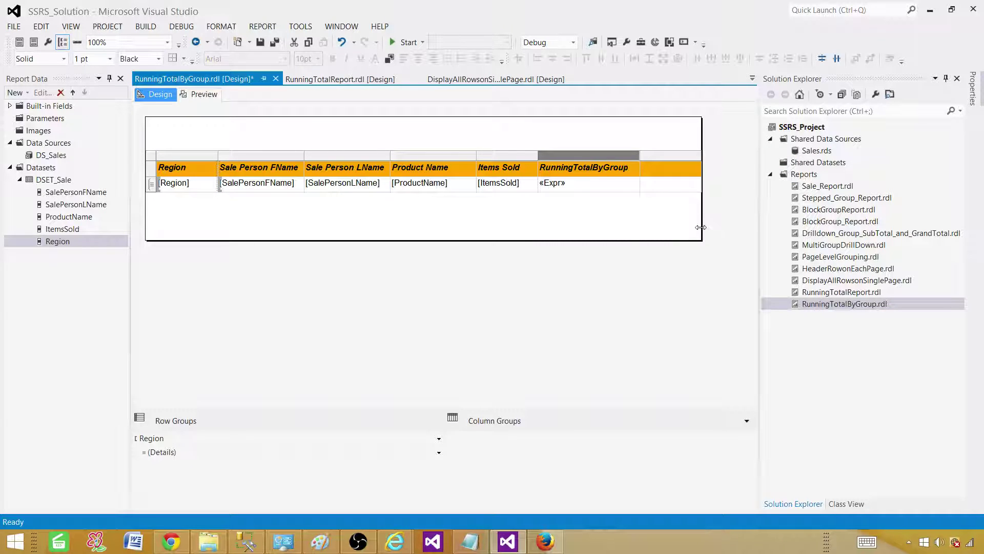
Head the new column 'RunningTotal Detail' and widen it so the title fits.
left_click(702, 225)
left_click(677, 168)
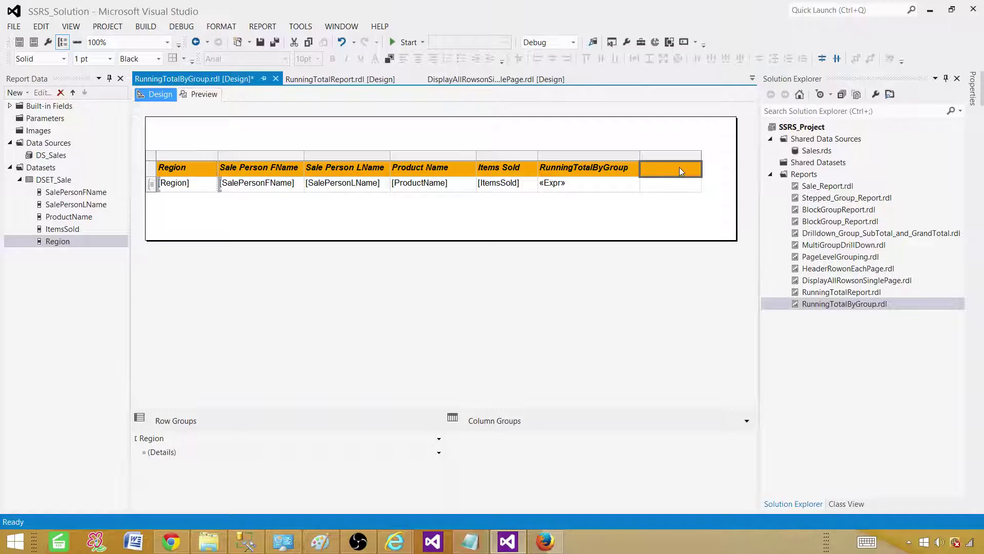
left_click(679, 167)
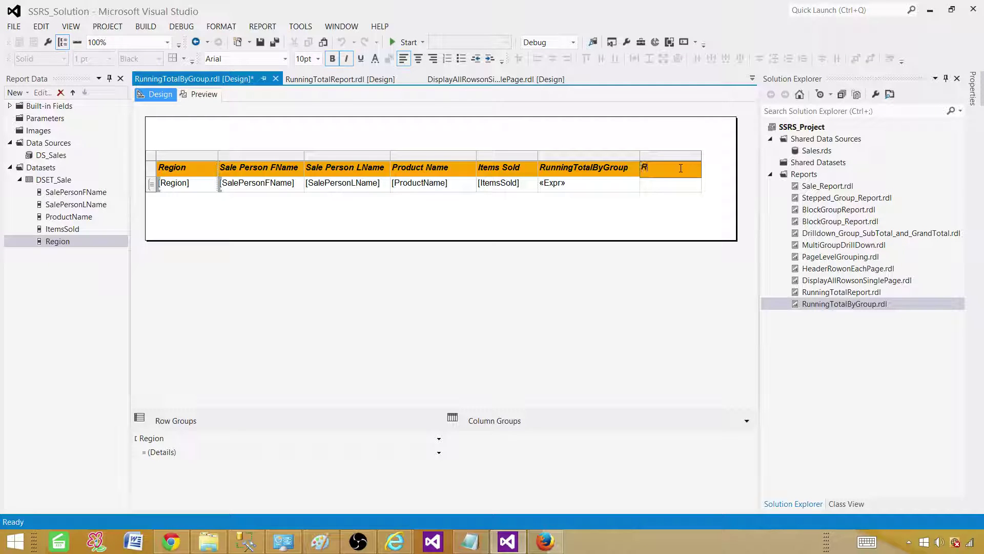
type("RunningTotal Detail")
key("Return")
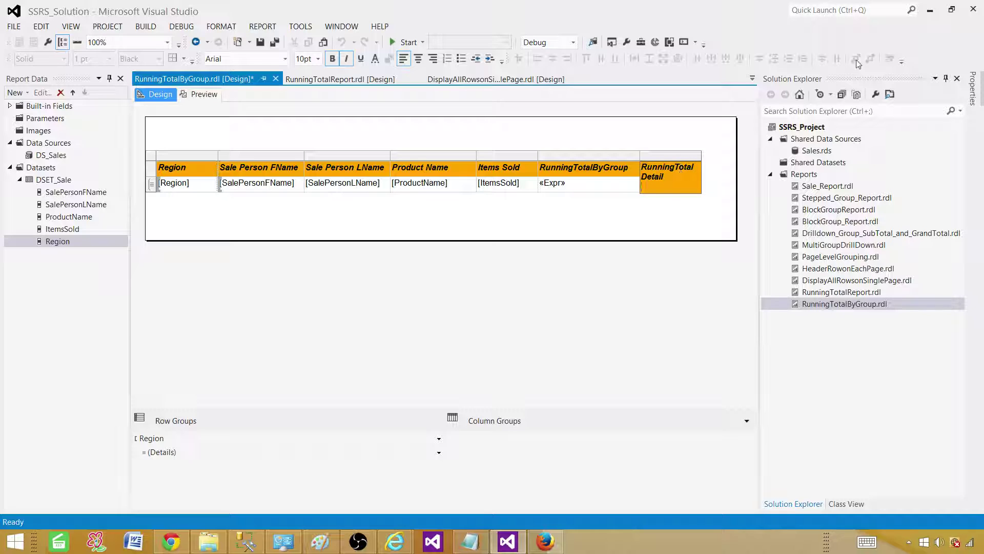
key("Escape")
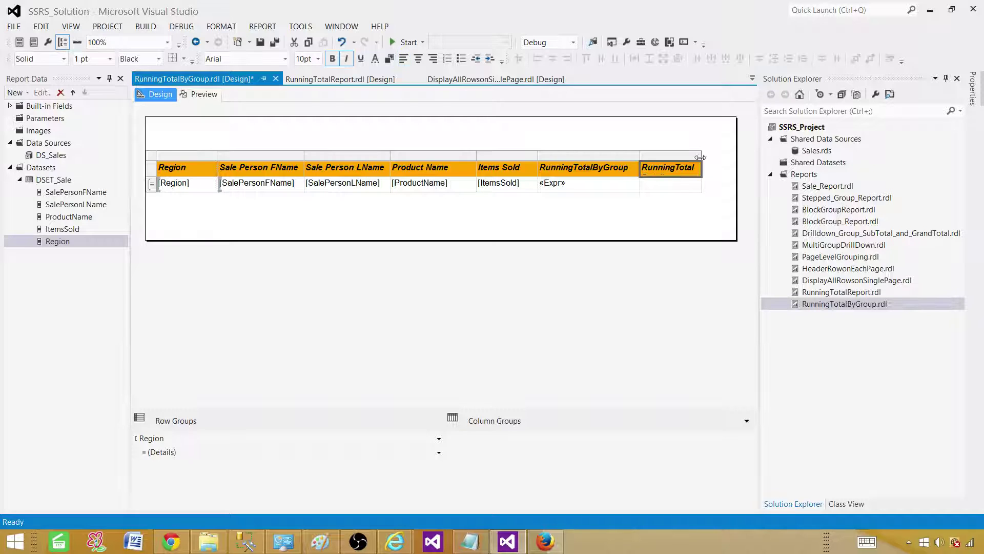
left_click_drag(701, 157, 727, 157)
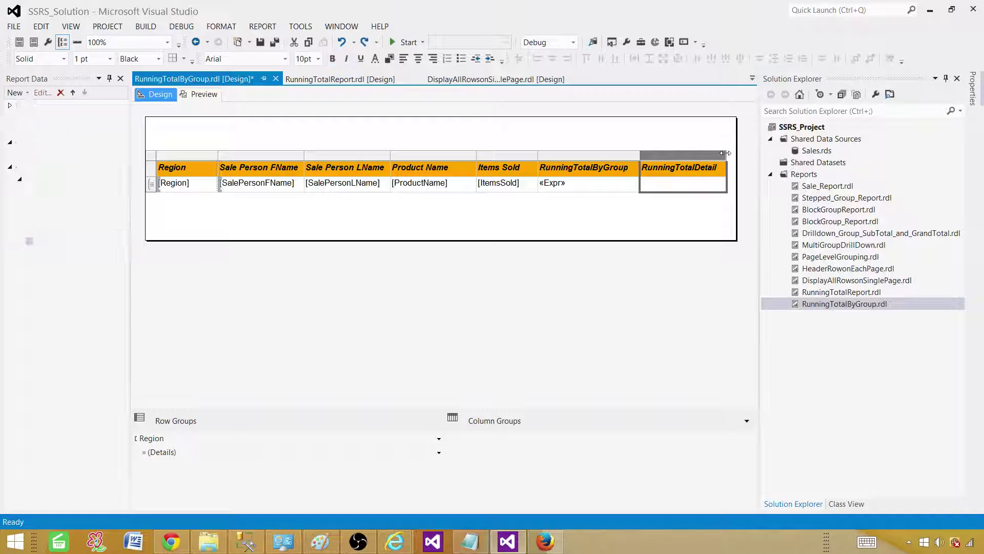
left_click(720, 182)
Set the RunningTotalDetail cell's expression to =RunningValue(Fields!ItemsSold.Value,sum,"DSET_Sale").
right_click(702, 188)
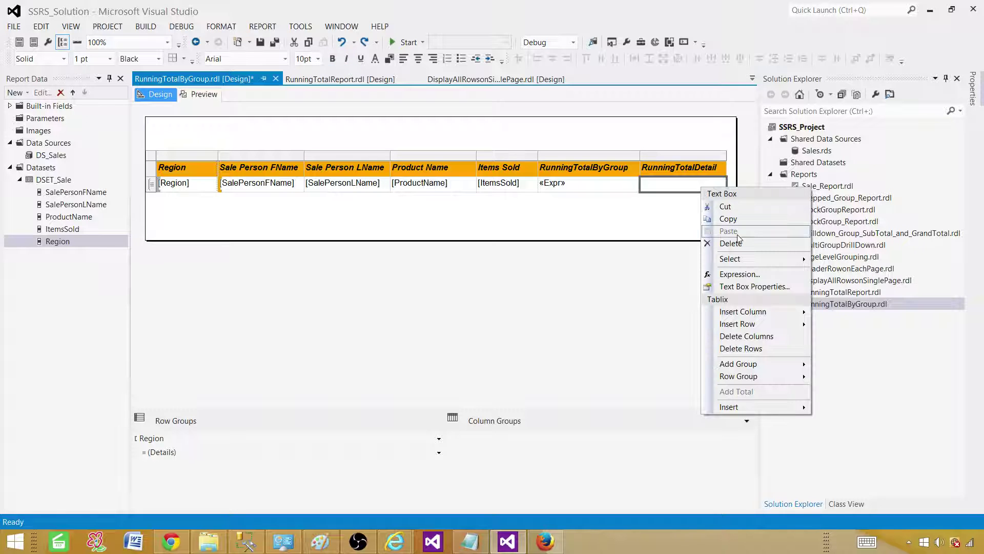
left_click(739, 274)
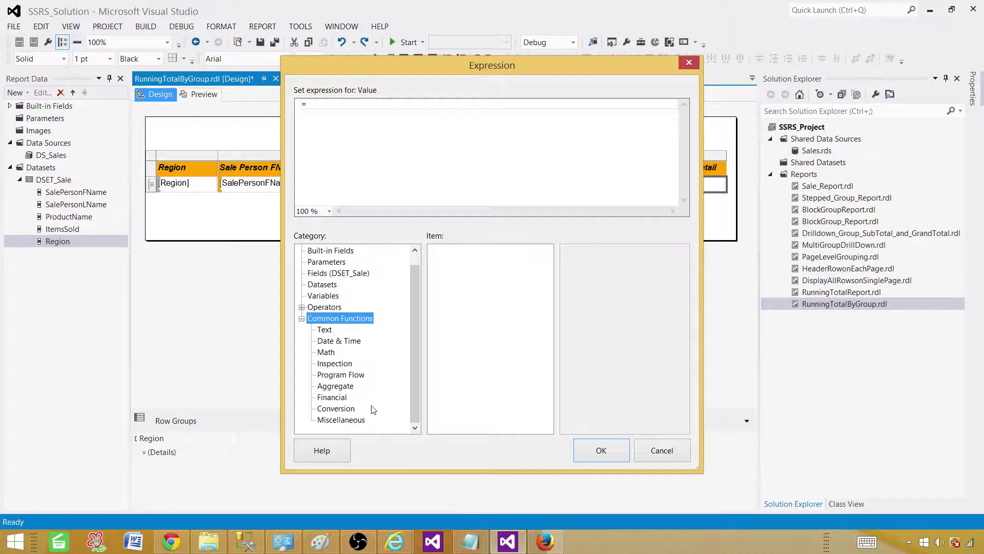
left_click(341, 389)
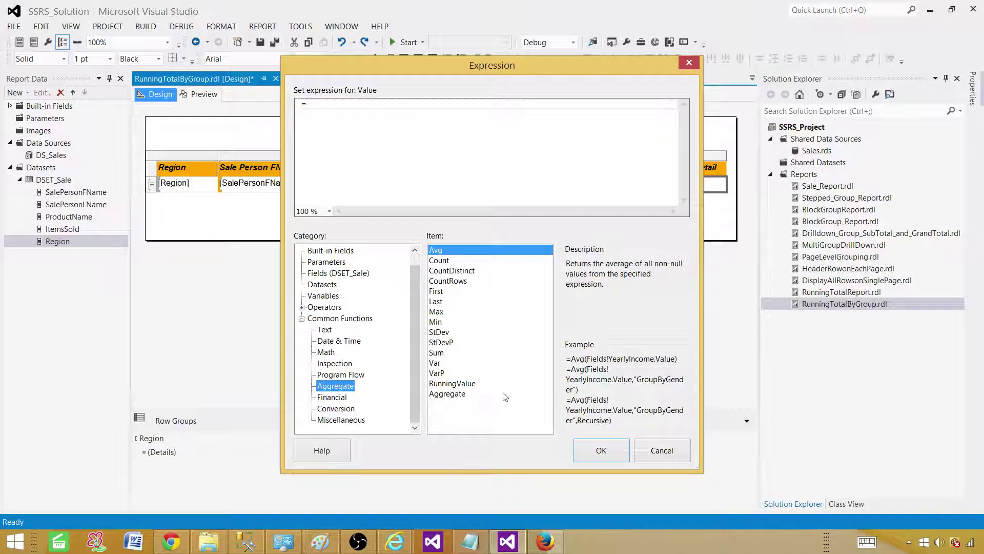
double_click(471, 385)
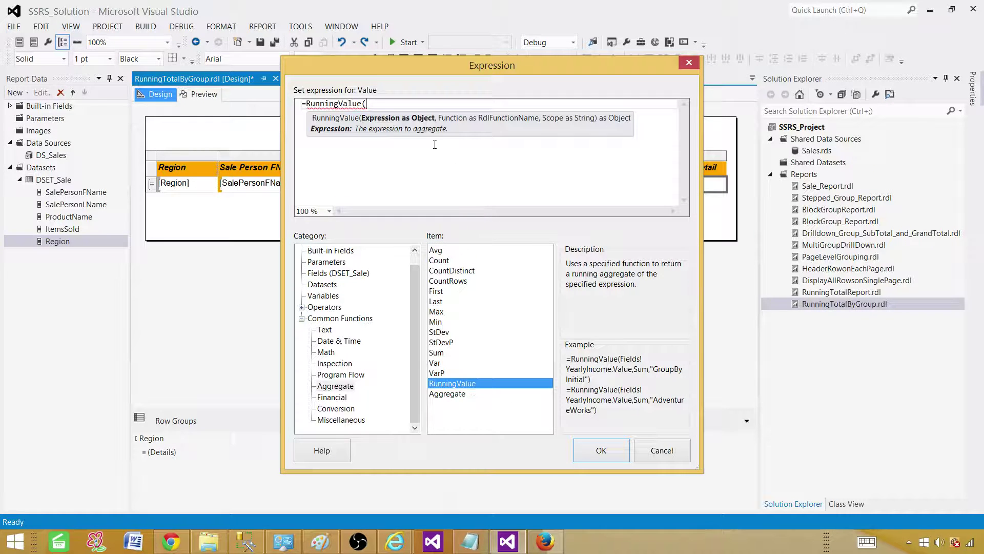
left_click(329, 274)
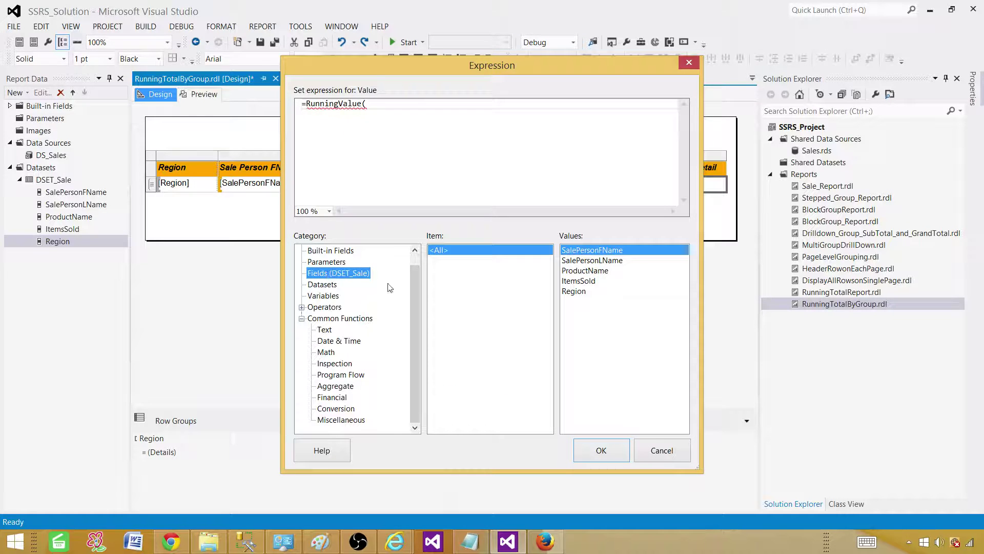
double_click(591, 281)
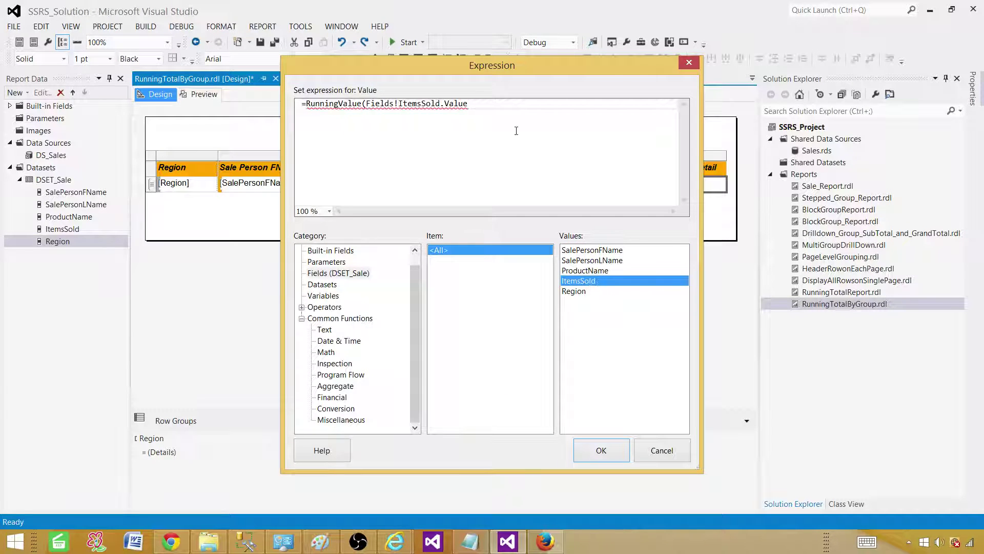
type(",sum,")
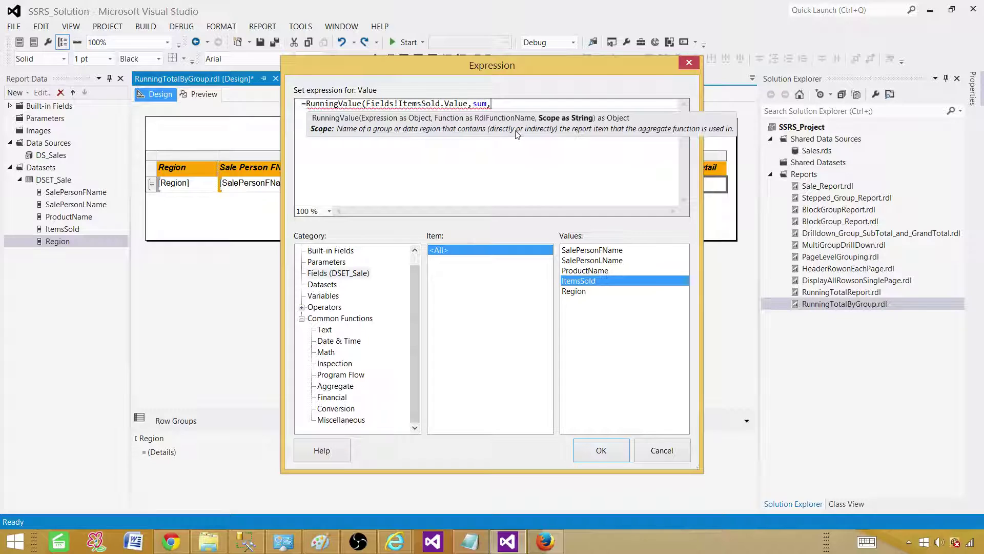
type("\"DSET")
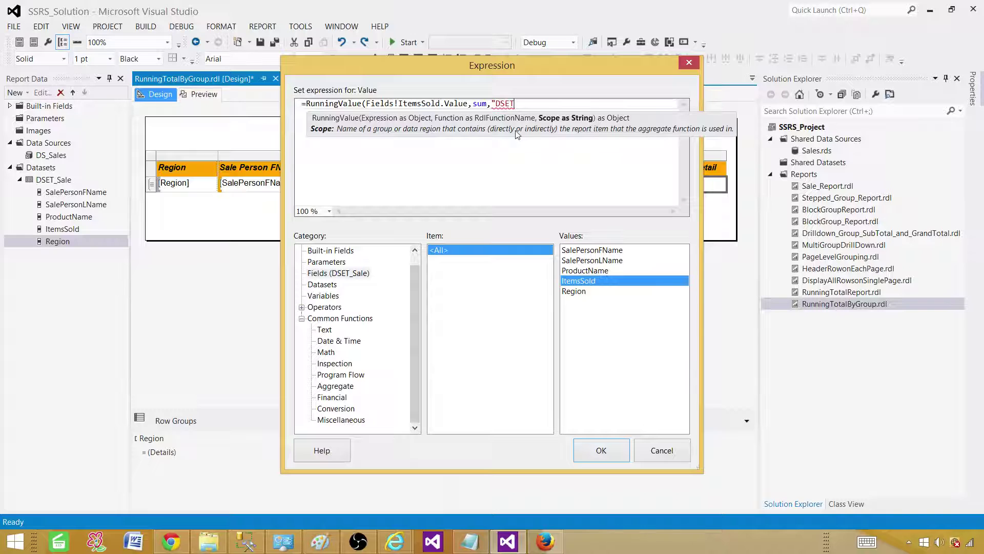
type("_Sale")
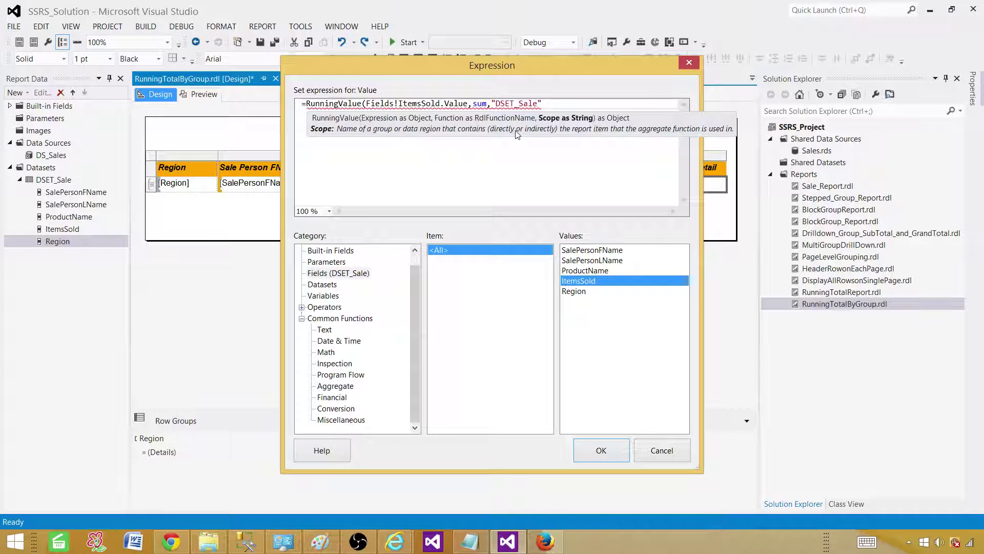
type("\")")
left_click(603, 449)
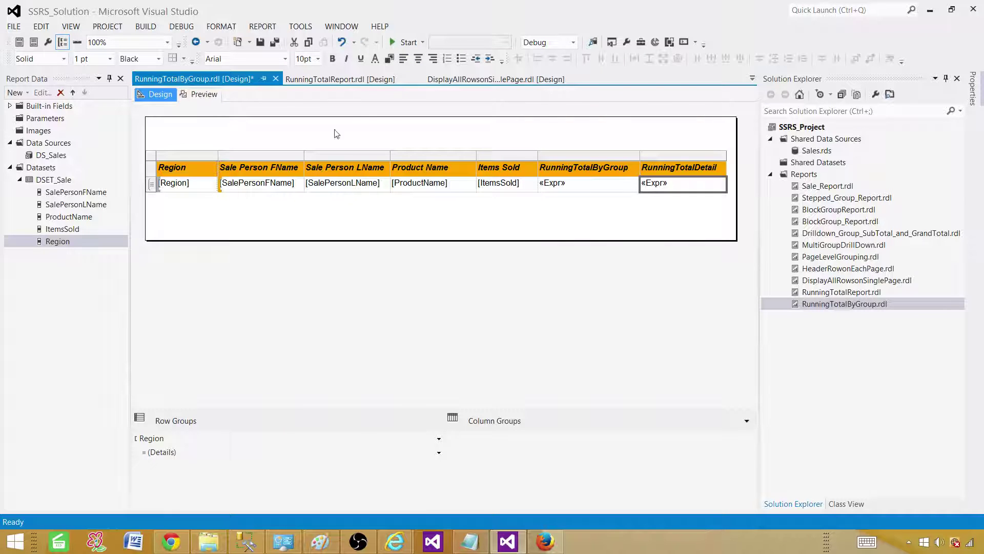
Preview the report to see the dataset-wide running total climb from 1 to 40.
left_click(194, 97)
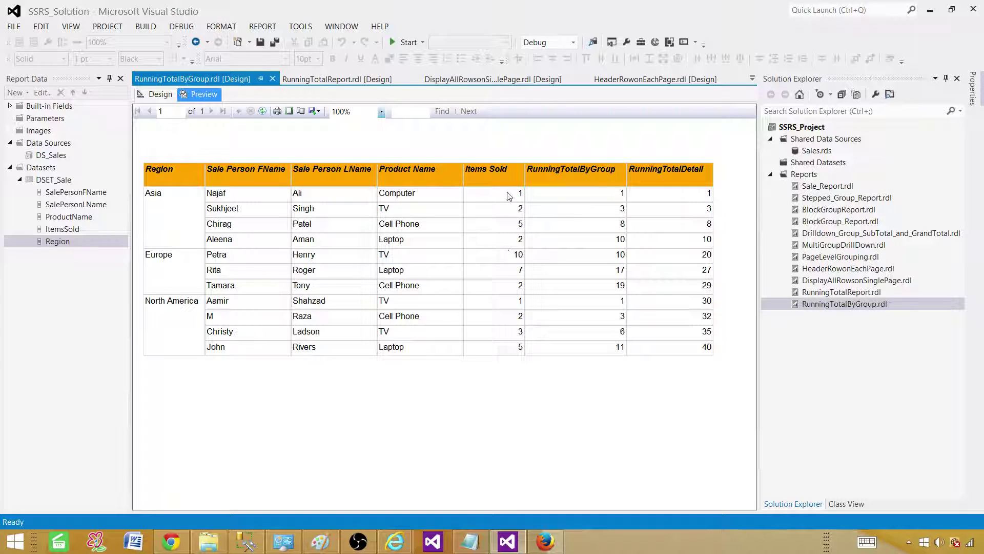
Colour the whole Items Sold column green and preview both running totals side by side.
left_click(173, 97)
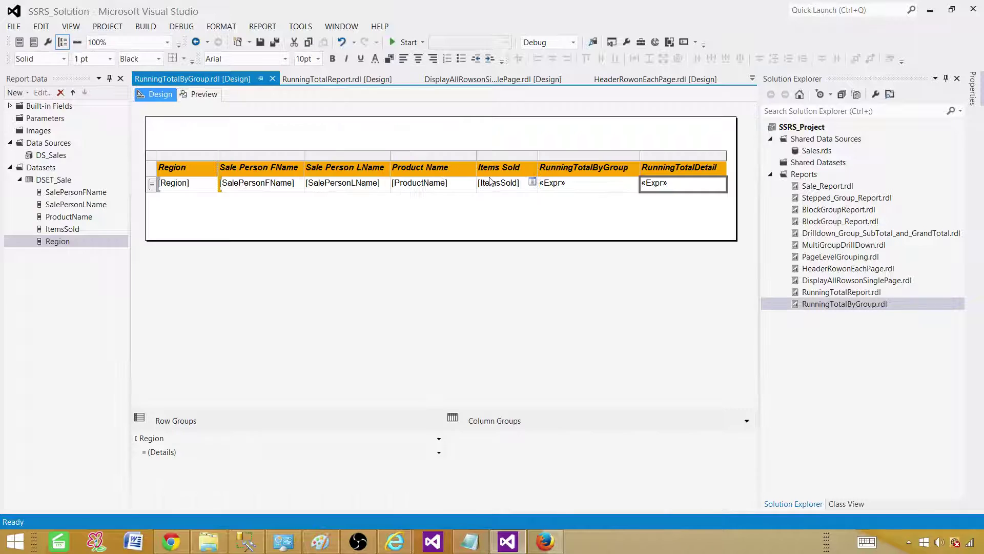
left_click(489, 155)
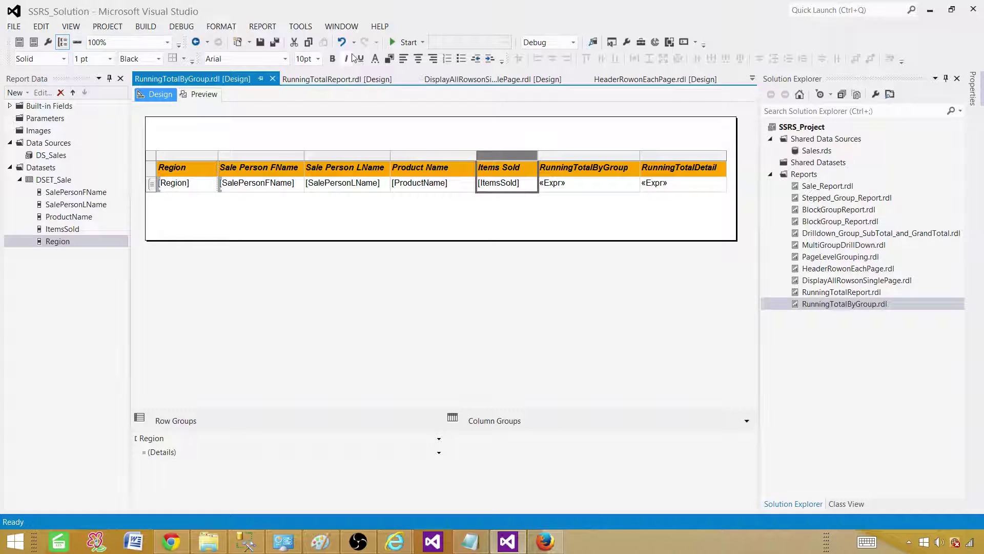
left_click(389, 59)
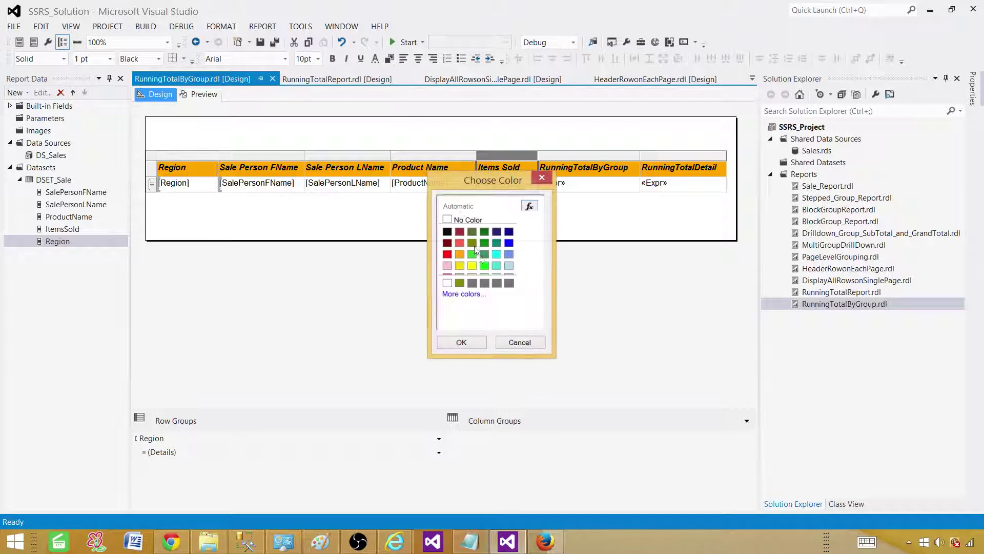
left_click(472, 255)
left_click(461, 343)
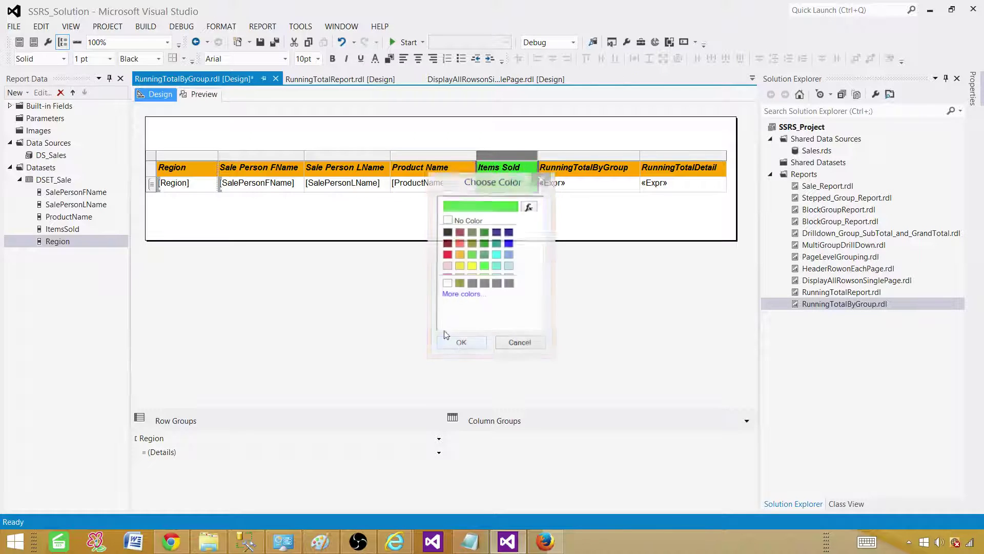
left_click(210, 96)
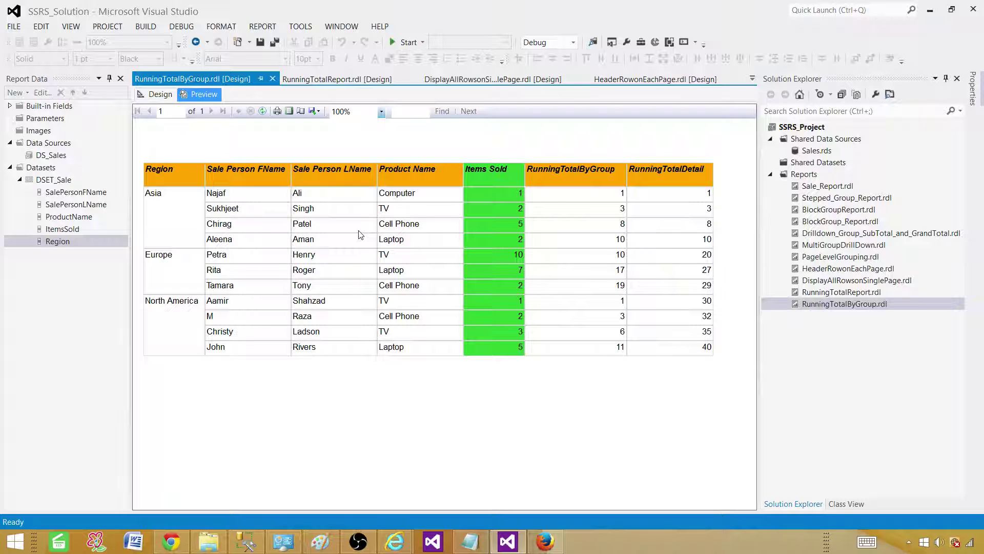
Add a group total row for Items Sold and label it 'Total by Group'.
left_click(160, 94)
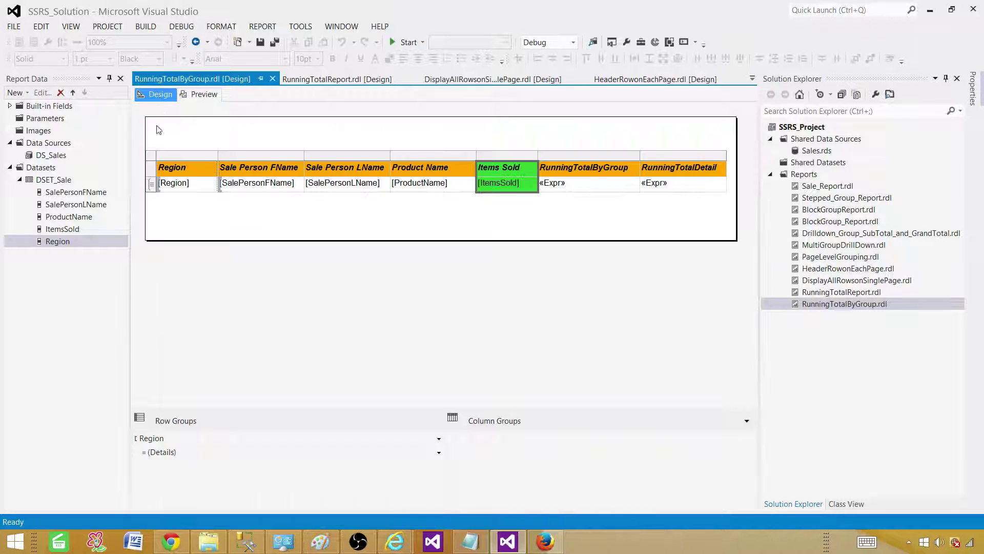
right_click(523, 188)
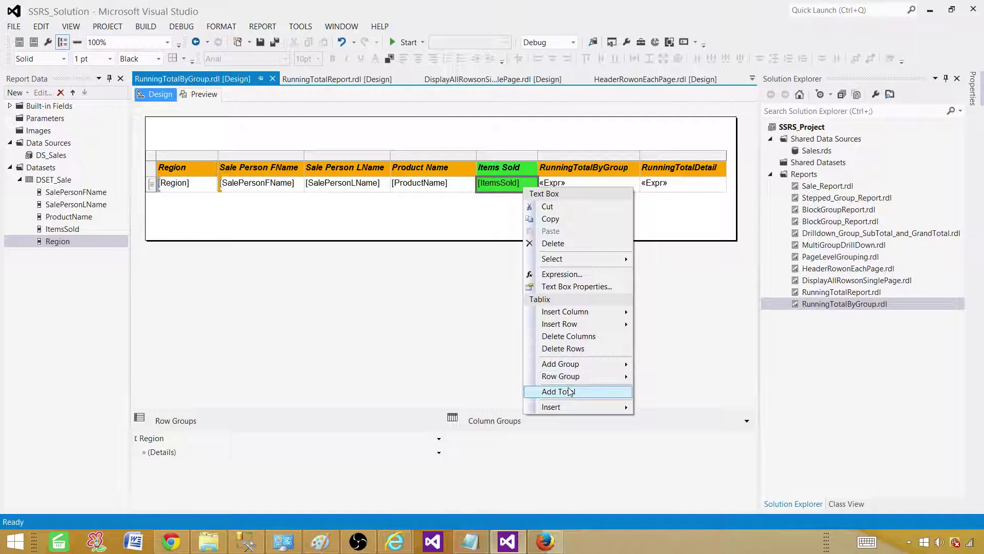
left_click(568, 392)
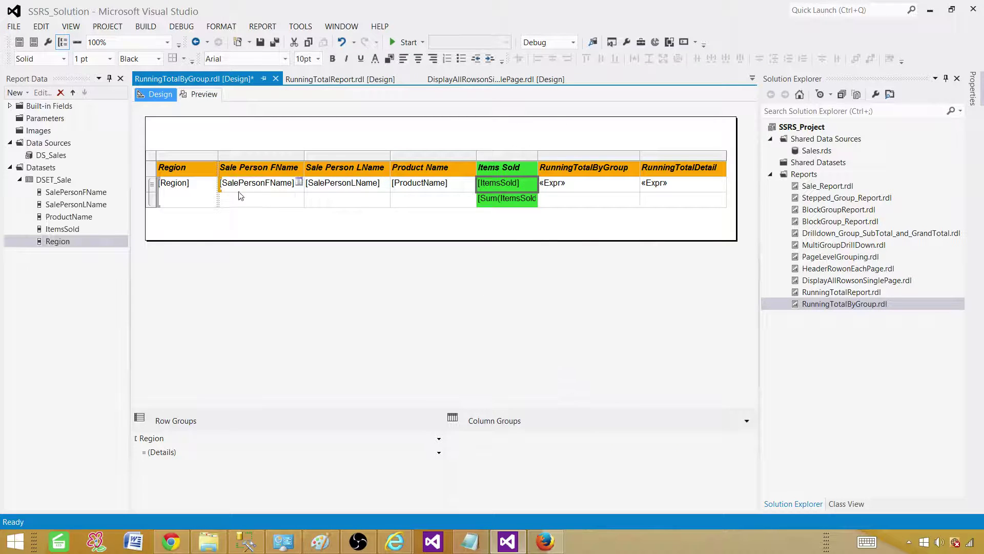
left_click(247, 207)
left_click(248, 205)
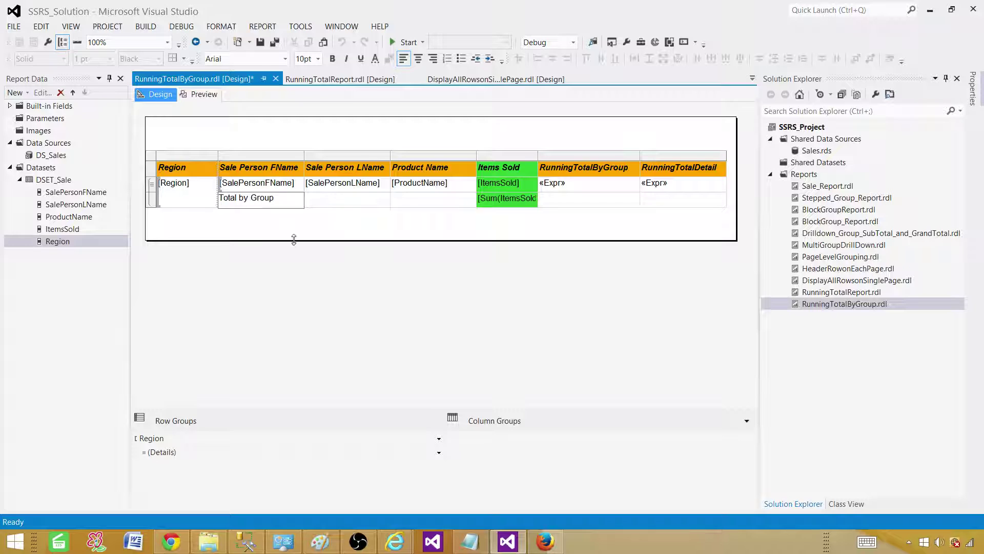
Give the Total by Group row a yellow background.
left_click(152, 198)
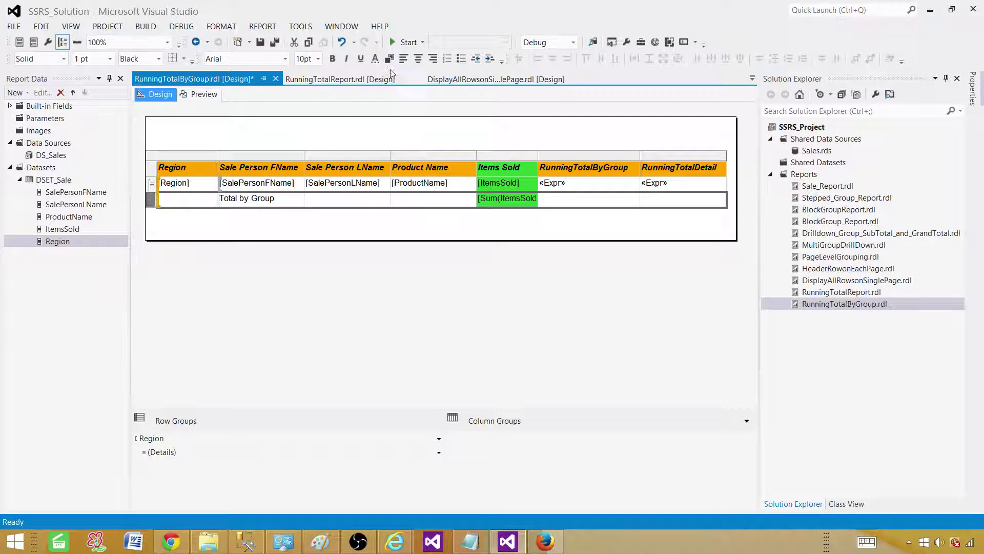
left_click(389, 59)
left_click(472, 265)
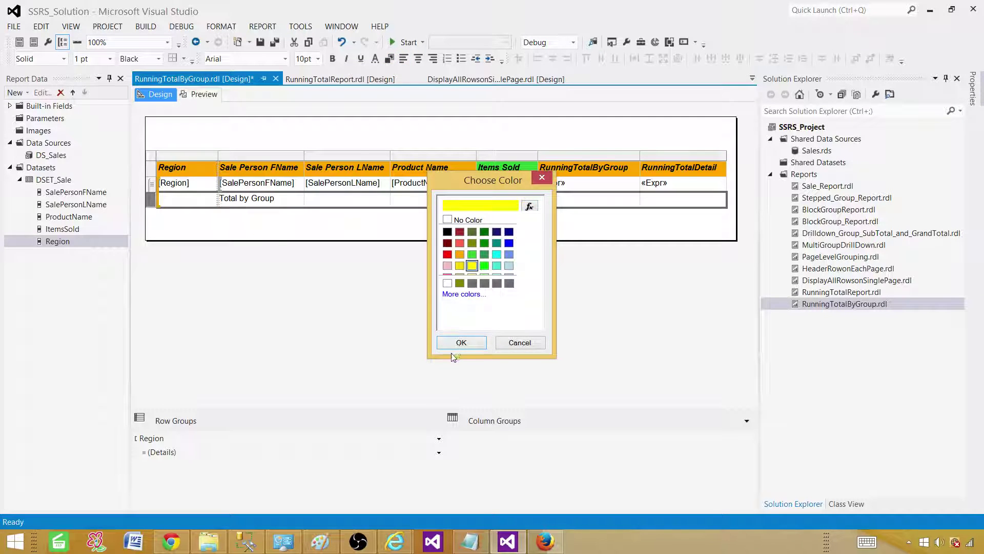
left_click(461, 342)
Preview the report to see the yellow Total by Group rows showing 10, 19 and 11.
left_click(200, 94)
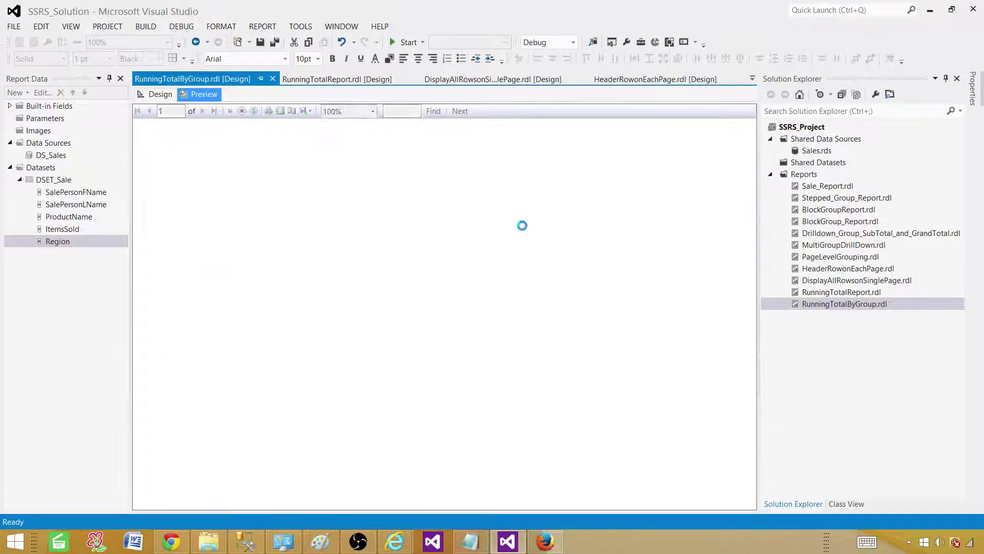